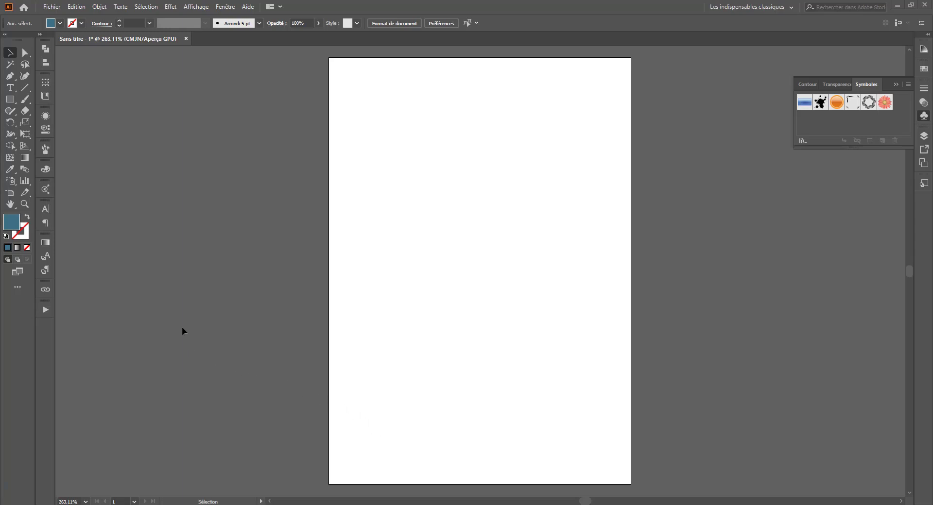
Draw a horizontal line across the page centre and set its stroke weight to 7 pt.
{"action": "left_click", "coordinate": [24, 89]}
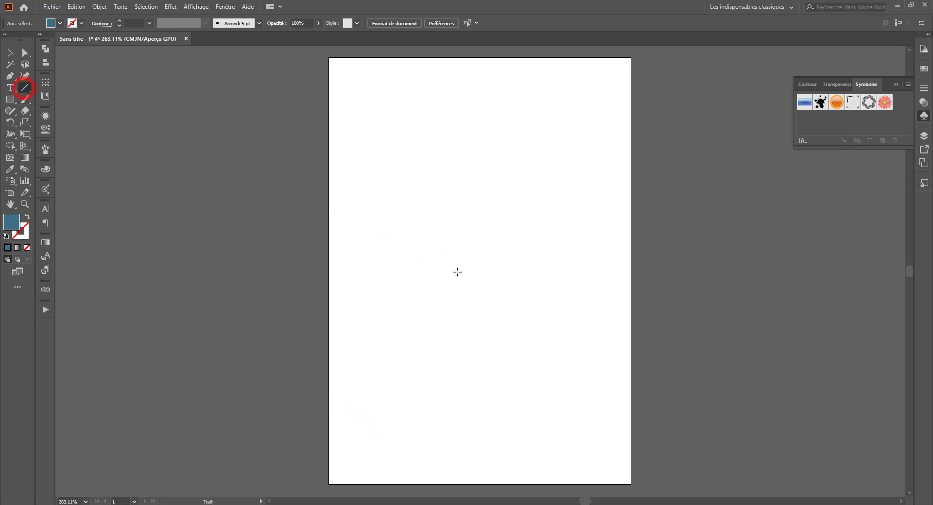
{"action": "left_click_drag", "start_coordinate": [403, 256], "coordinate": [522, 256]}
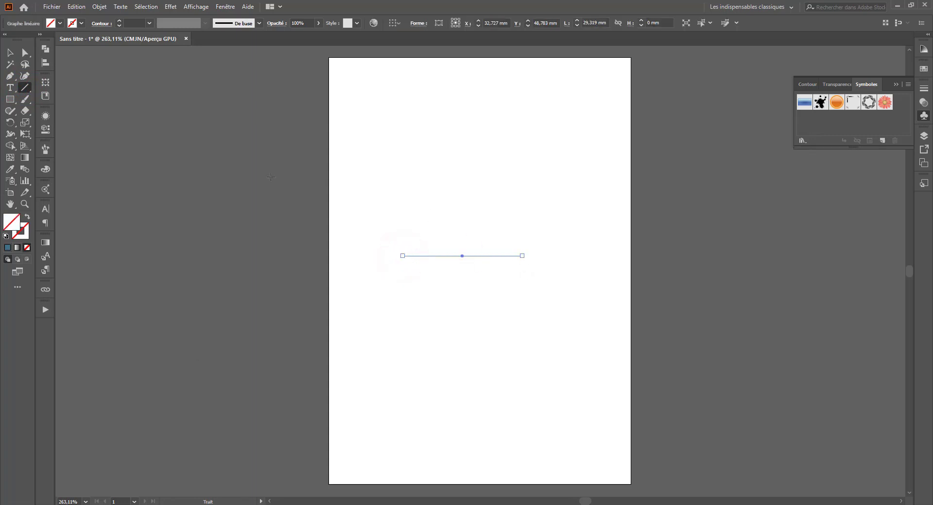
{"action": "left_click", "coordinate": [121, 21]}
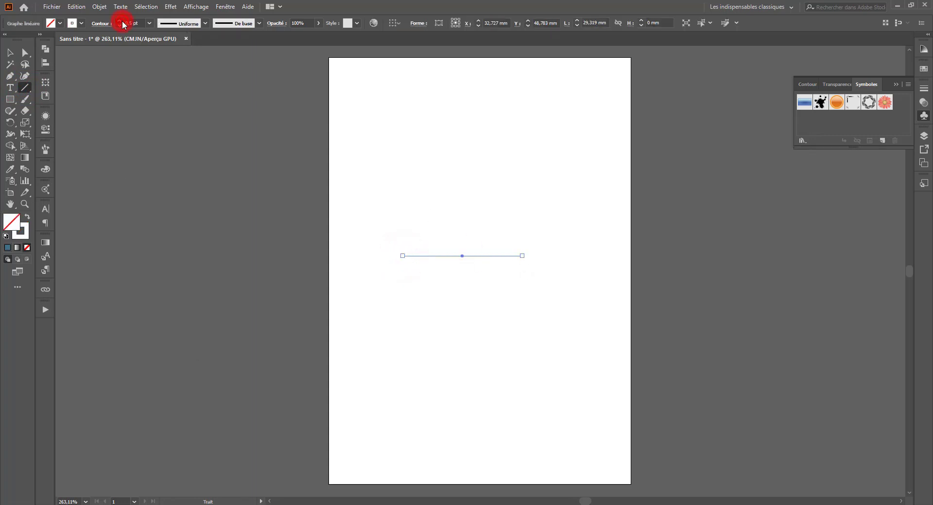
{"action": "left_click", "coordinate": [121, 21]}
Give the line a blue stroke swatch.
{"action": "left_click", "coordinate": [73, 23]}
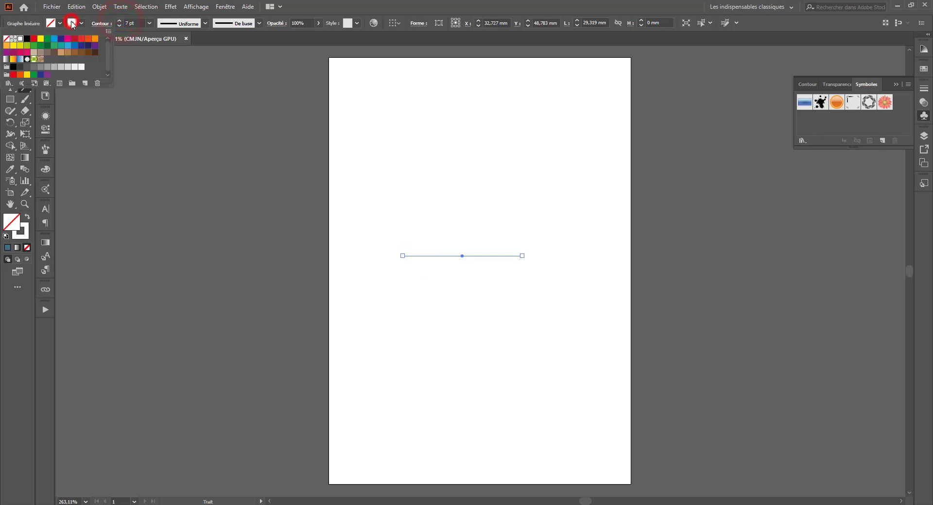
{"action": "left_click", "coordinate": [68, 46]}
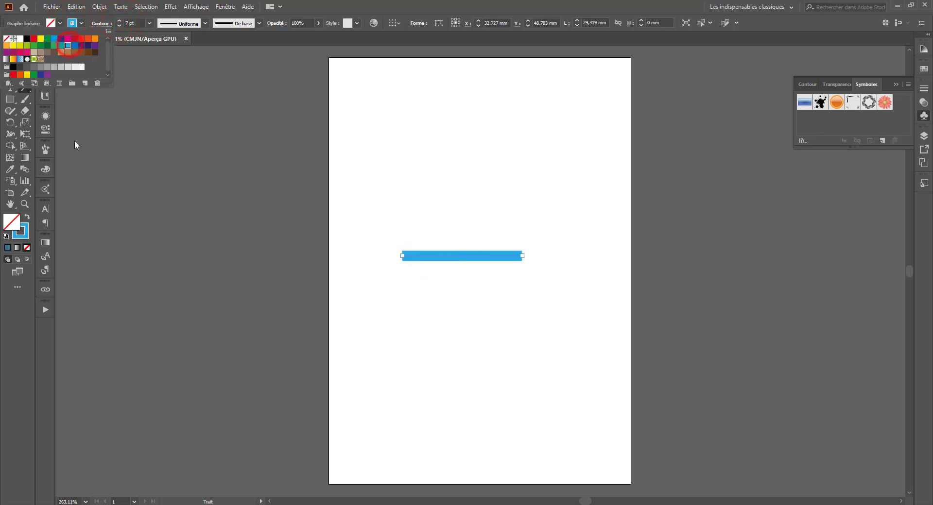
{"action": "left_click", "coordinate": [20, 99]}
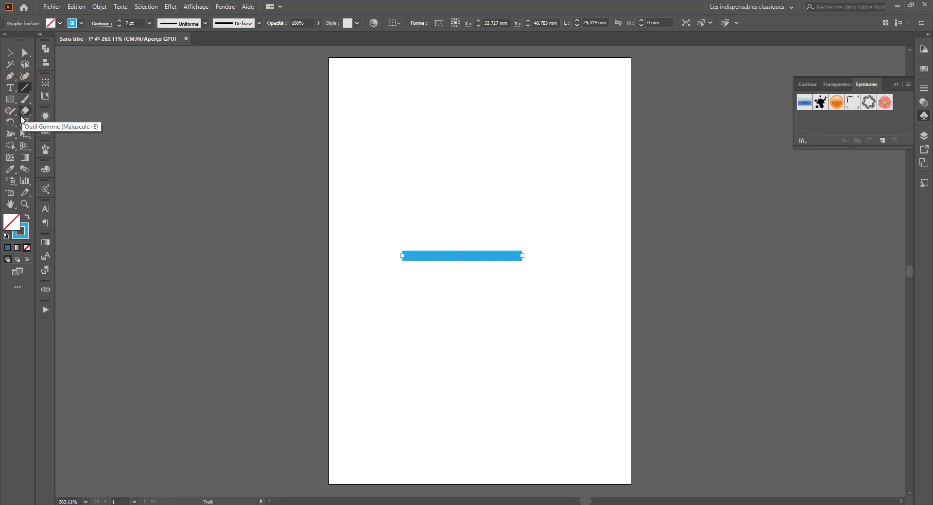
{"action": "left_click", "coordinate": [12, 113]}
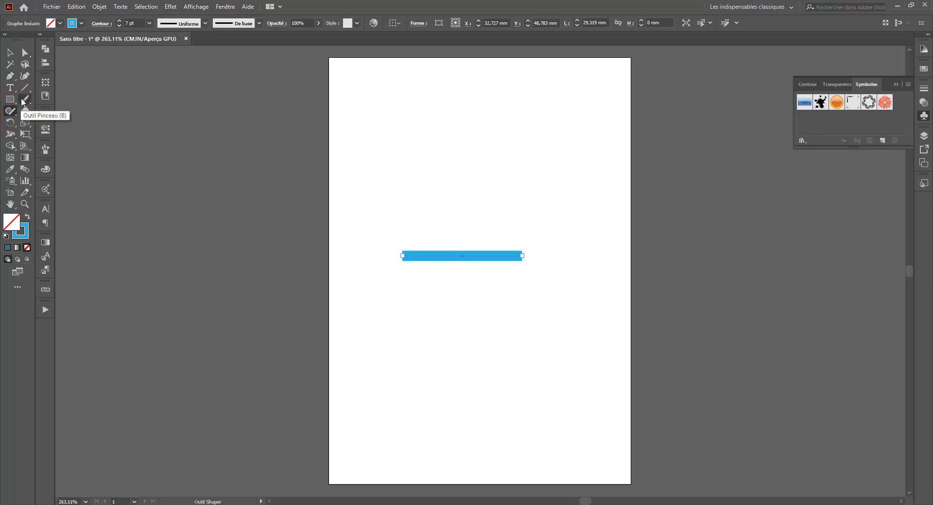
Use the Width tool to flare the line's right end into a wide wedge.
{"action": "left_click", "coordinate": [11, 134]}
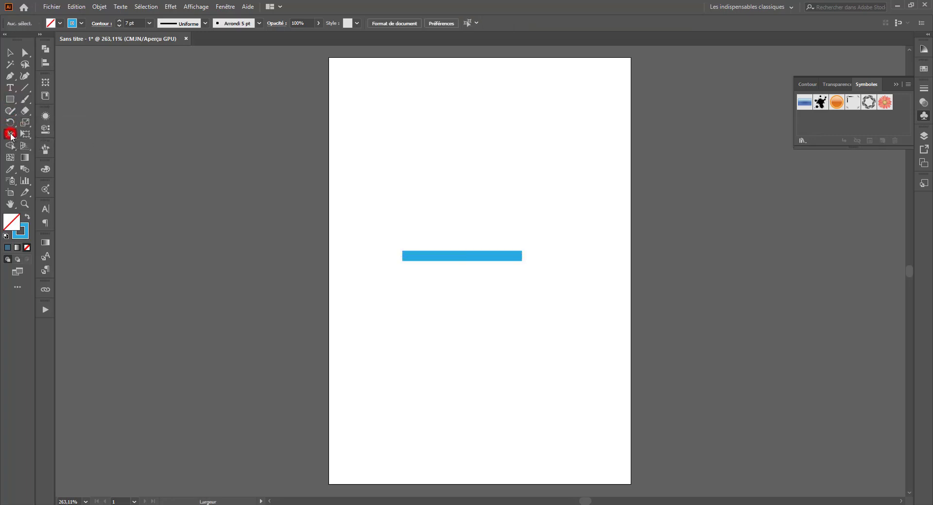
{"action": "left_click_drag", "start_coordinate": [522, 256], "coordinate": [524, 266]}
{"action": "left_click_drag", "start_coordinate": [402, 256], "coordinate": [403, 260]}
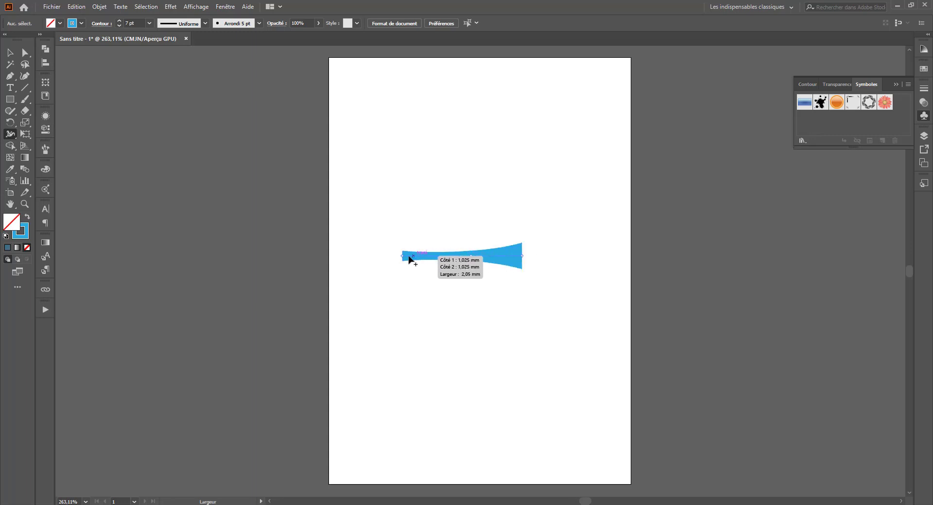
{"action": "mouse_move", "coordinate": [471, 261]}
{"action": "left_mouse_down"}
{"action": "mouse_move", "coordinate": [404, 260]}
{"action": "mouse_move", "coordinate": [470, 258]}
{"action": "left_mouse_up"}
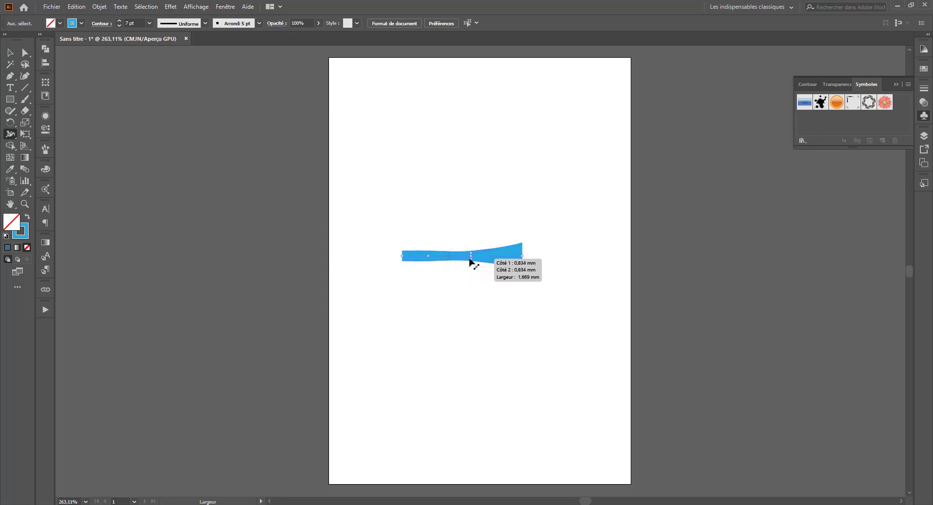
Taper the stroke's left end down to a sharp point.
{"action": "left_click", "coordinate": [403, 256]}
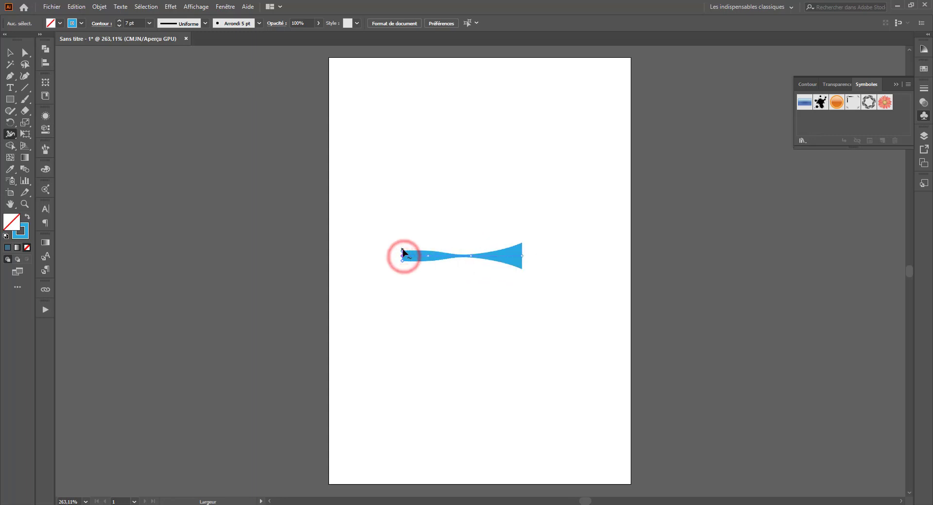
{"action": "left_click", "coordinate": [403, 254]}
{"action": "left_click", "coordinate": [403, 262]}
{"action": "left_click", "coordinate": [375, 255]}
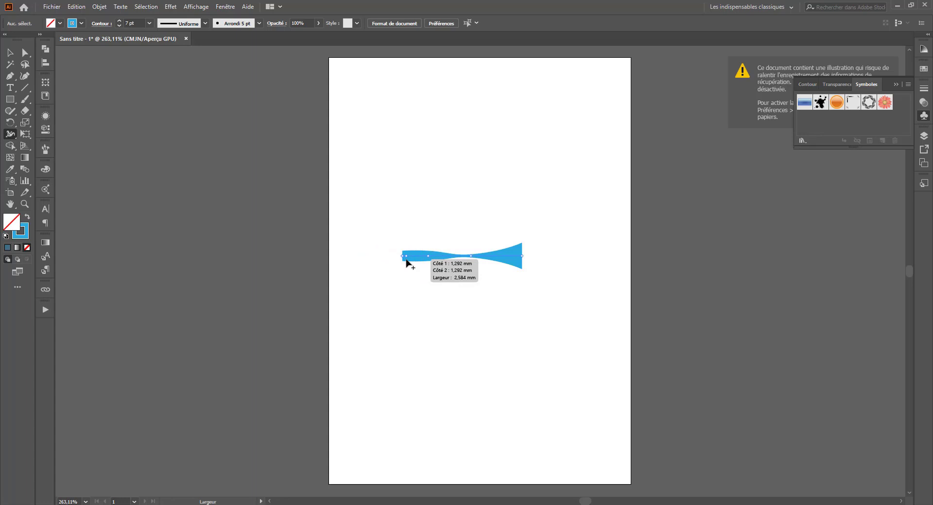
{"action": "left_click_drag", "start_coordinate": [406, 261], "coordinate": [412, 264]}
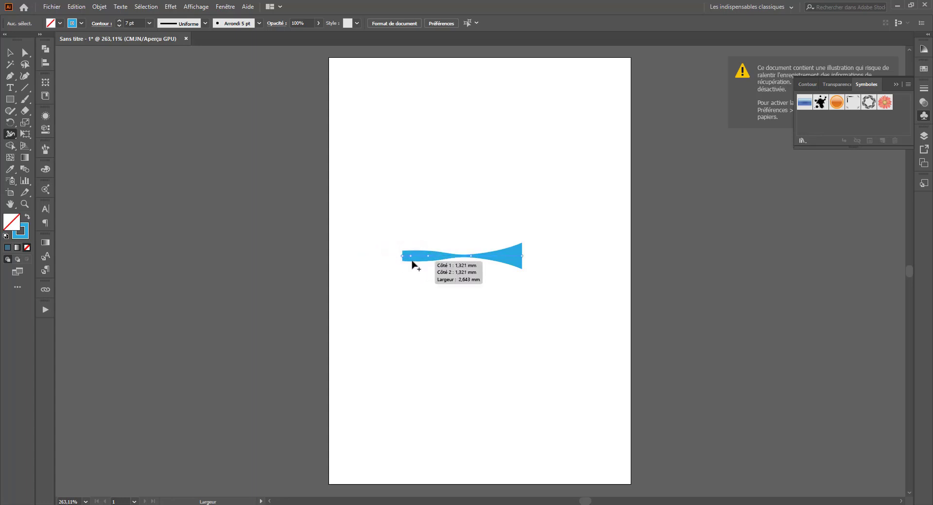
{"action": "left_click", "coordinate": [403, 261]}
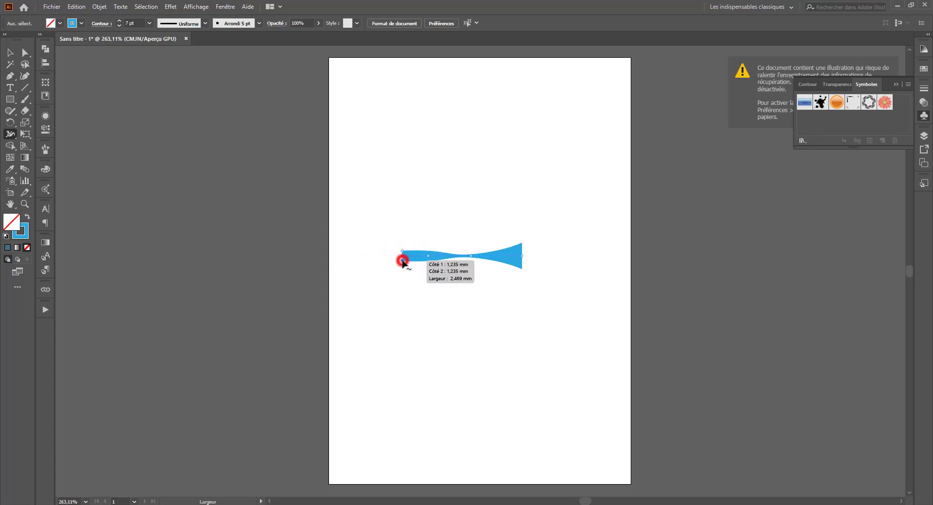
{"action": "left_click_drag", "start_coordinate": [403, 263], "coordinate": [403, 257]}
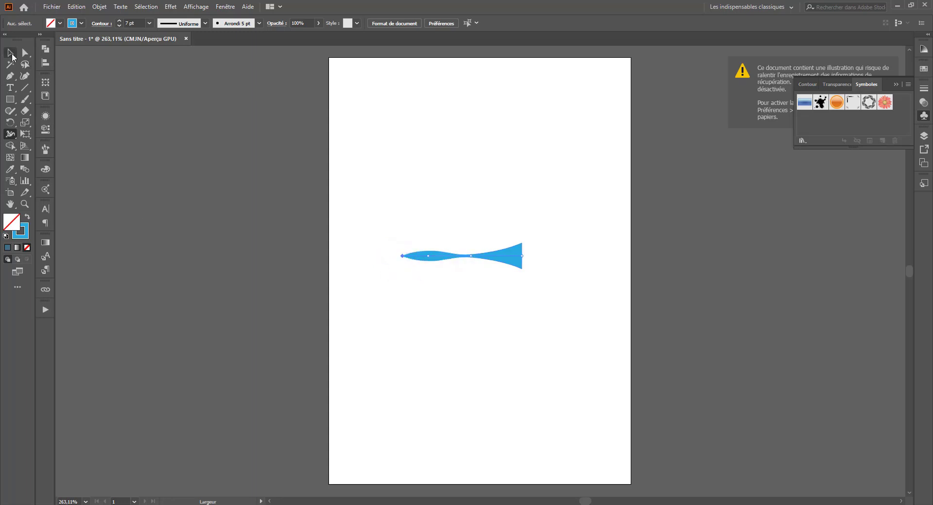
Move the tapered blue shape higher up the page.
{"action": "left_click", "coordinate": [11, 53]}
{"action": "left_click", "coordinate": [270, 132]}
{"action": "left_click_drag", "start_coordinate": [518, 268], "coordinate": [528, 184]}
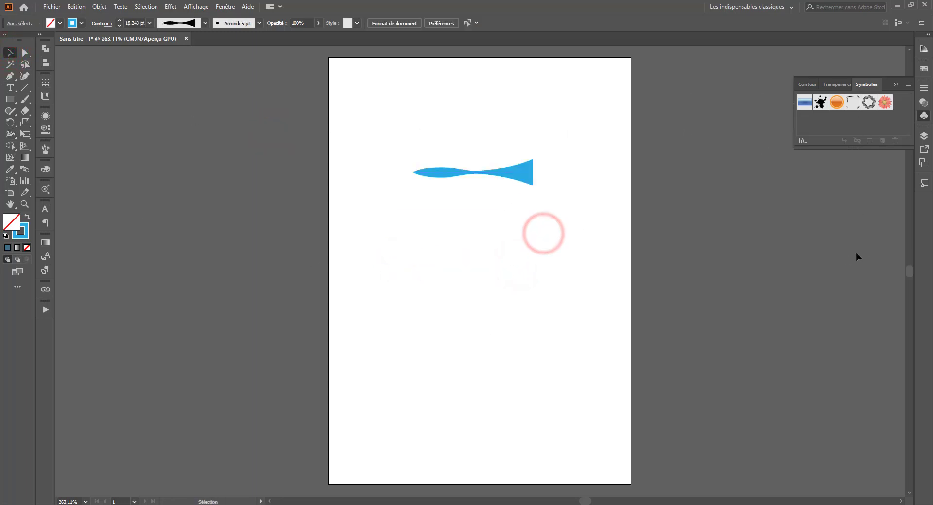
Swap the Symbols panel for Brushes and drag the tapered shape into it.
{"action": "left_click", "coordinate": [924, 116]}
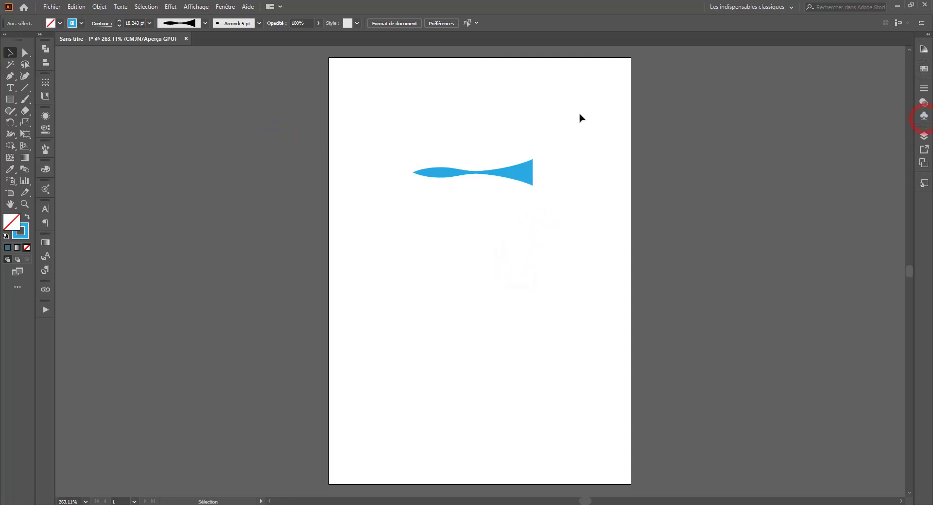
{"action": "left_click", "coordinate": [219, 6]}
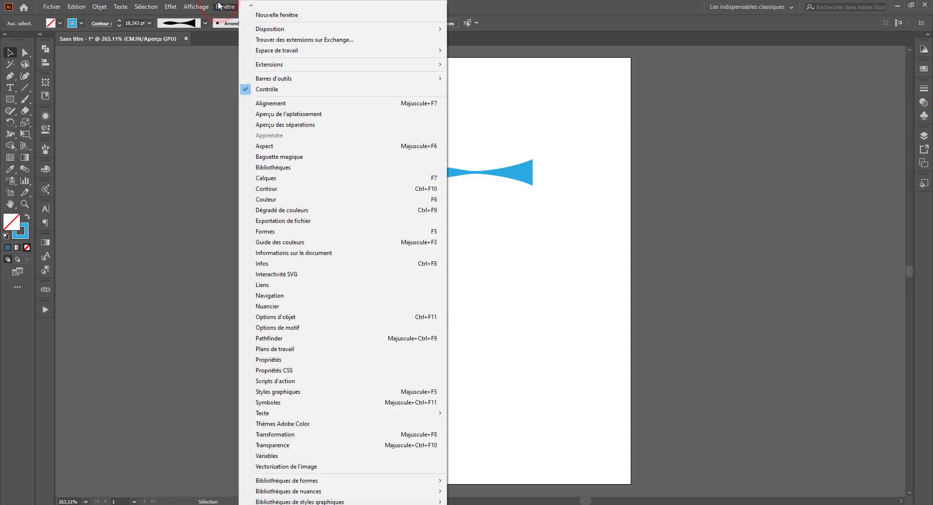
{"action": "left_click", "coordinate": [271, 233]}
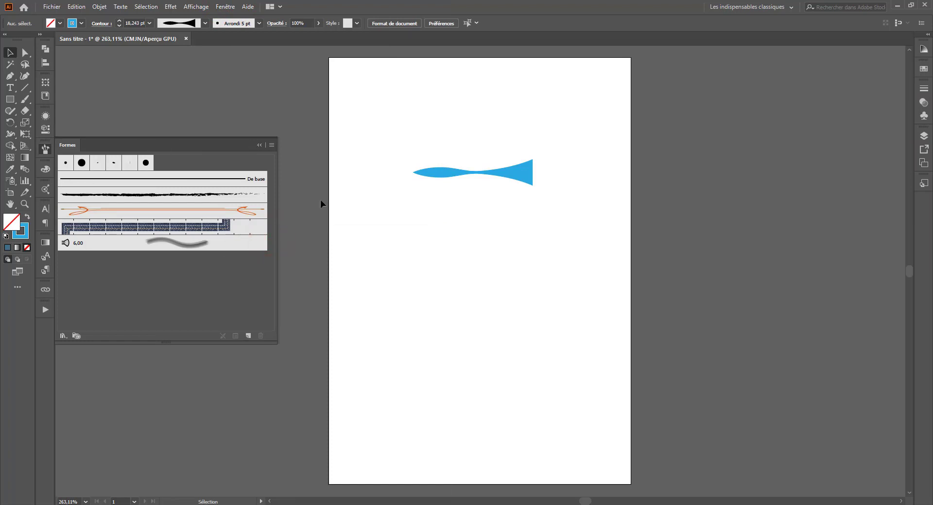
{"action": "mouse_move", "coordinate": [445, 172]}
{"action": "left_mouse_down"}
{"action": "mouse_move", "coordinate": [235, 252]}
{"action": "mouse_move", "coordinate": [206, 273]}
{"action": "left_mouse_up"}
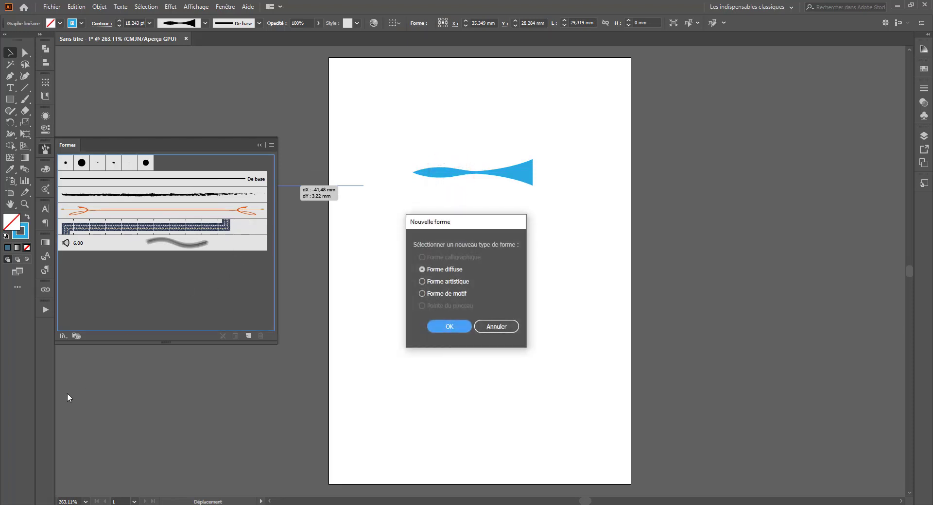
{"action": "left_click_drag", "start_coordinate": [440, 222], "coordinate": [573, 101]}
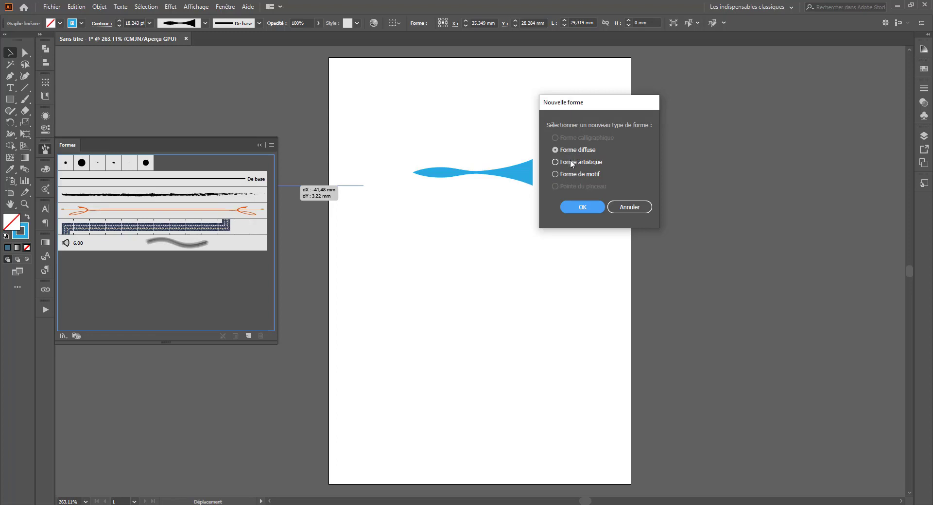
Confirm Scatter Brush, then set size and spacing to Random, spacing around 95%.
{"action": "left_click", "coordinate": [581, 207]}
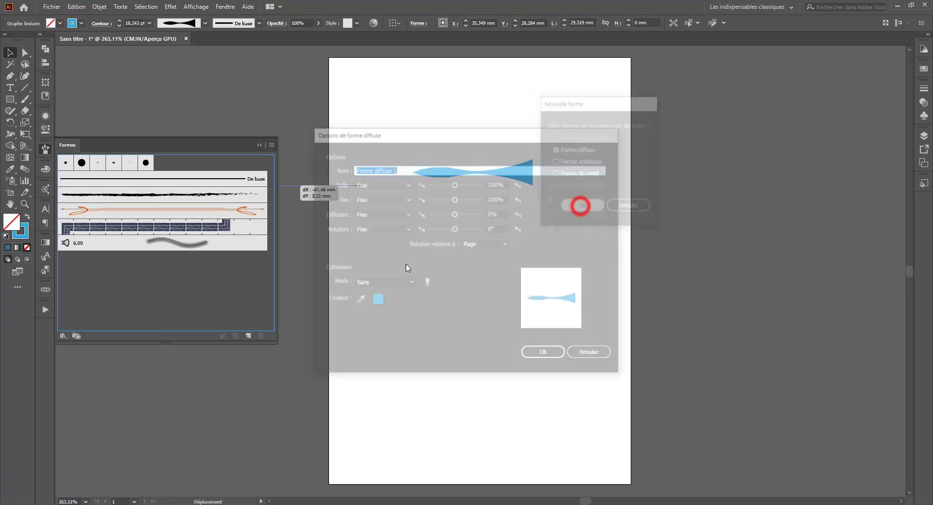
{"action": "left_click", "coordinate": [455, 184]}
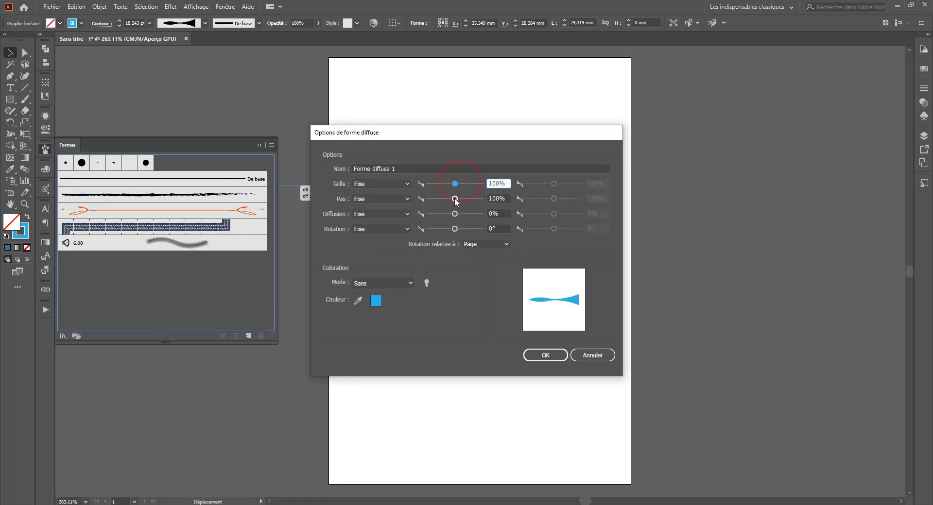
{"action": "left_click_drag", "start_coordinate": [454, 198], "coordinate": [453, 199]}
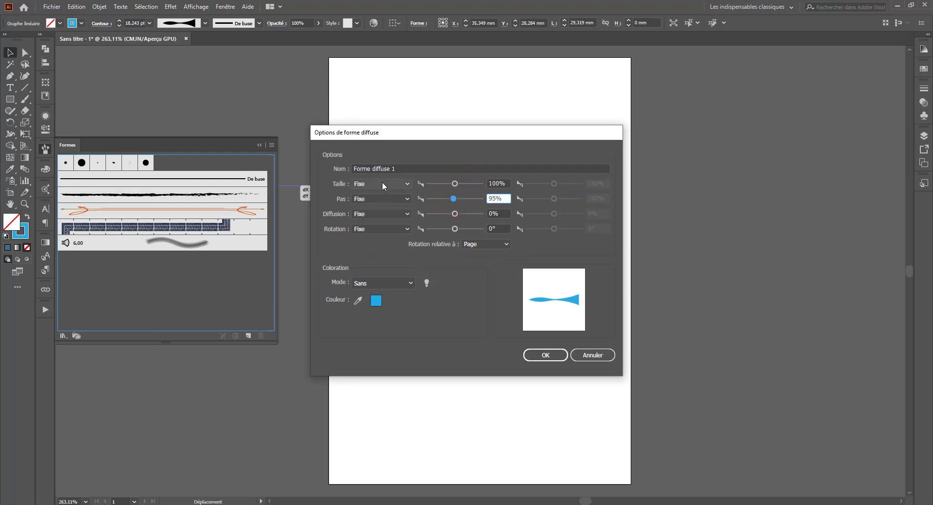
{"action": "left_click", "coordinate": [385, 230]}
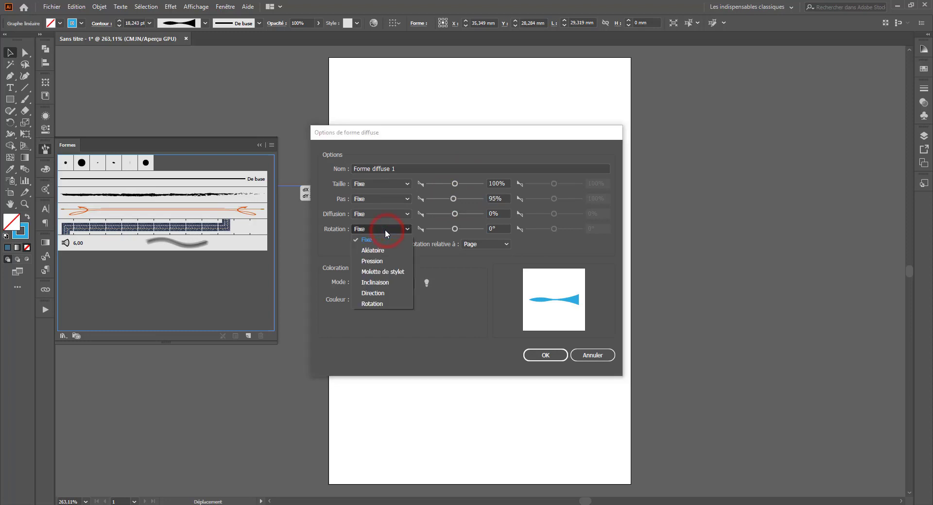
{"action": "left_click", "coordinate": [384, 233]}
{"action": "left_click", "coordinate": [382, 183]}
{"action": "left_click", "coordinate": [373, 205]}
{"action": "left_click", "coordinate": [370, 199]}
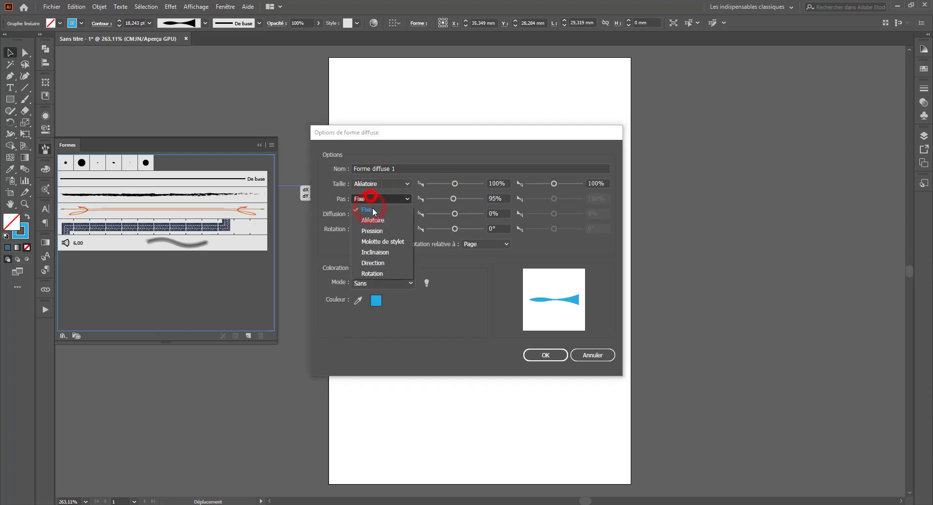
{"action": "left_click", "coordinate": [373, 220]}
Set the scatter and rotation variations to Random.
{"action": "left_click", "coordinate": [382, 214]}
{"action": "left_click", "coordinate": [373, 225]}
{"action": "left_click", "coordinate": [381, 229]}
{"action": "left_click", "coordinate": [375, 237]}
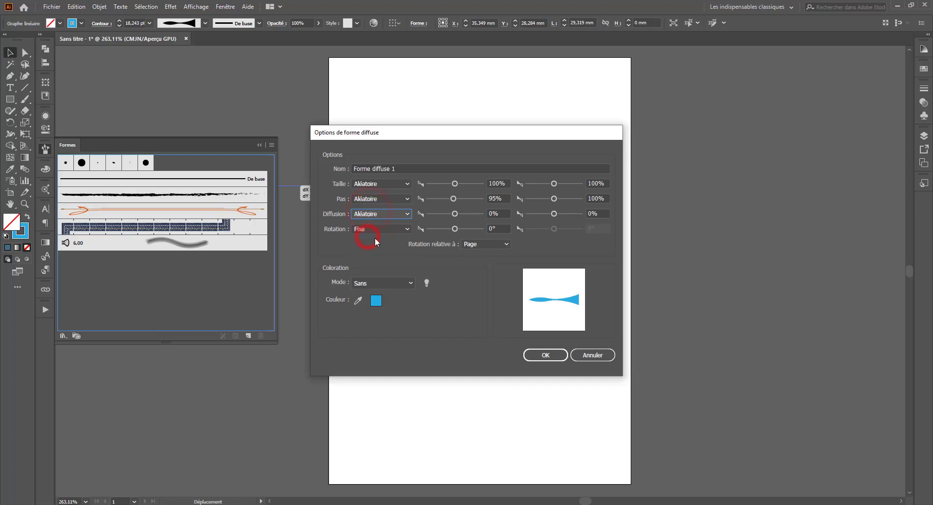
{"action": "left_click", "coordinate": [381, 229]}
{"action": "left_click", "coordinate": [386, 252]}
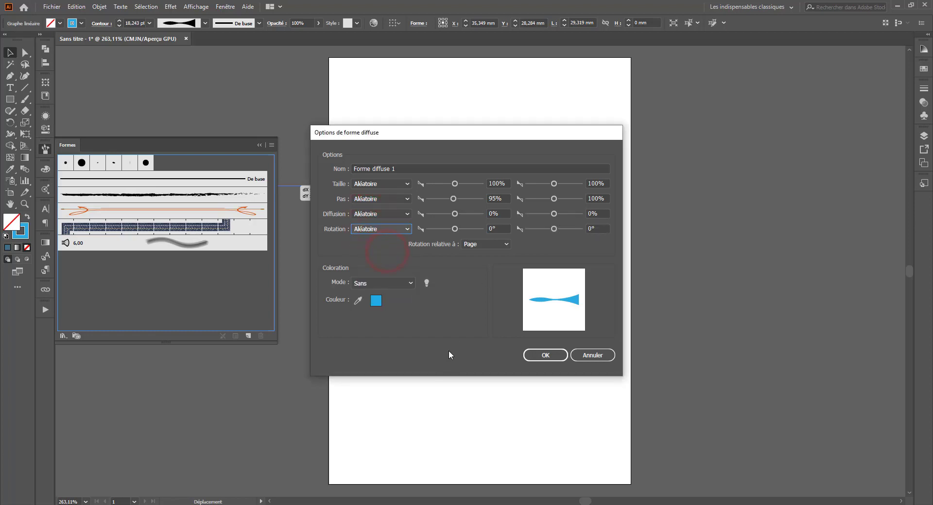
Set colorization to Sans and save the Forme diffuse 1 scatter brush.
{"action": "left_click", "coordinate": [371, 284]}
{"action": "left_click", "coordinate": [371, 284]}
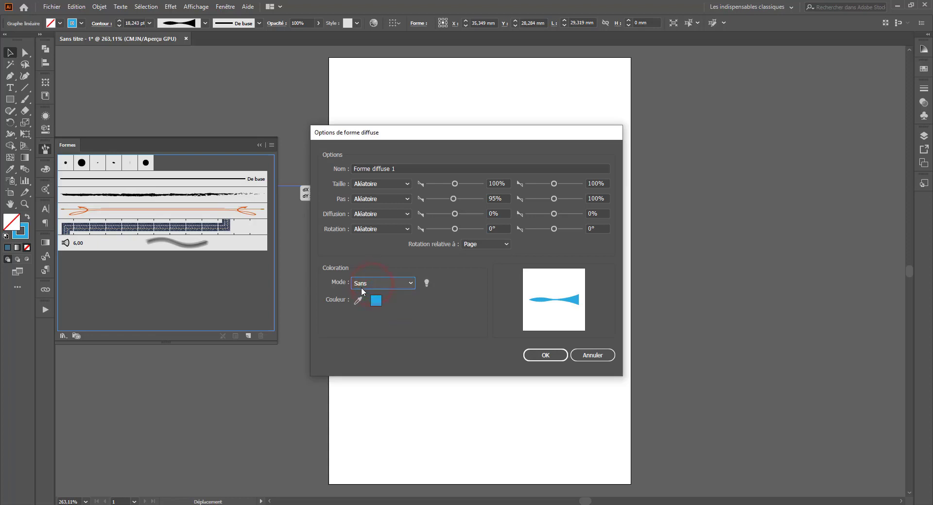
{"action": "left_click", "coordinate": [383, 284]}
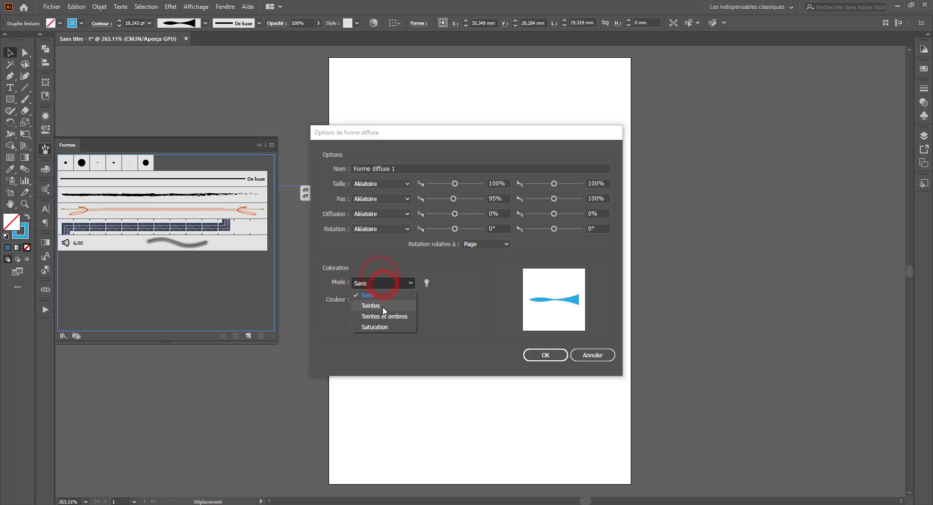
{"action": "left_click", "coordinate": [380, 307]}
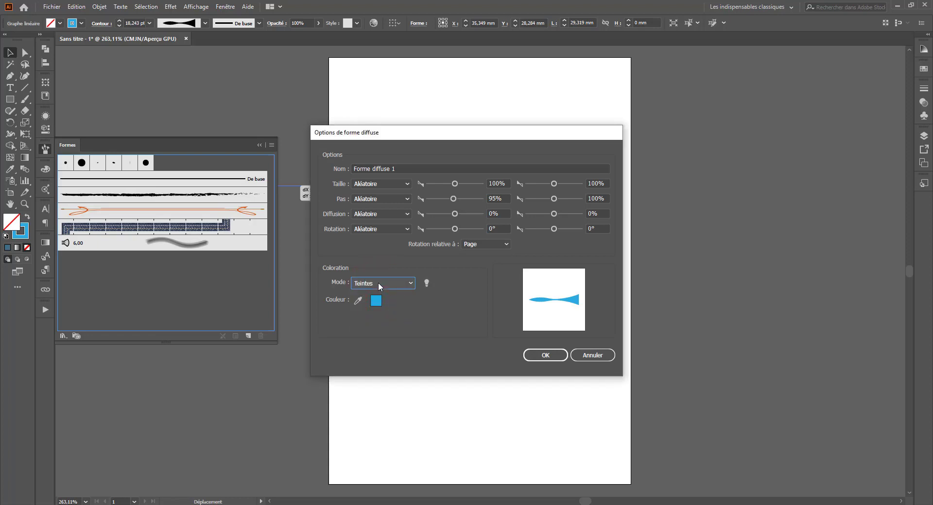
{"action": "left_click", "coordinate": [378, 284]}
{"action": "left_click", "coordinate": [382, 317]}
{"action": "left_click", "coordinate": [378, 283]}
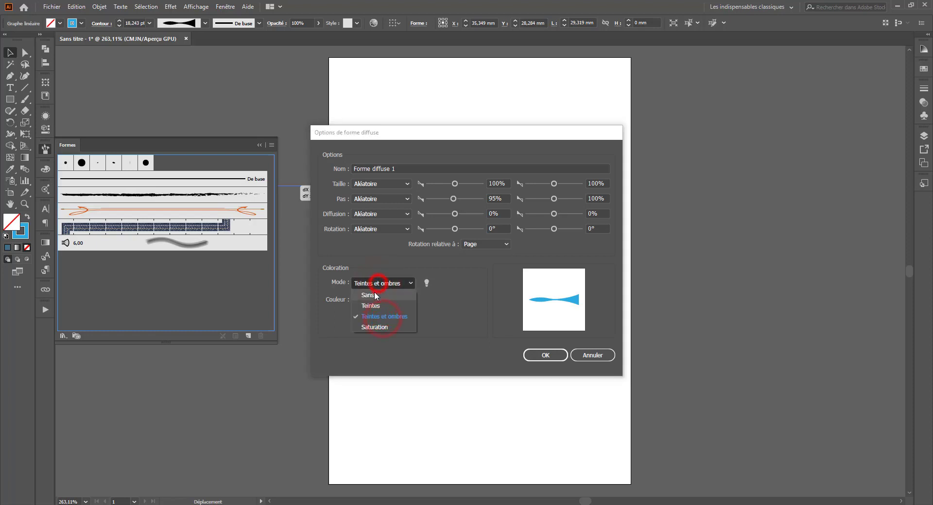
{"action": "left_click", "coordinate": [375, 295]}
{"action": "left_click", "coordinate": [552, 350]}
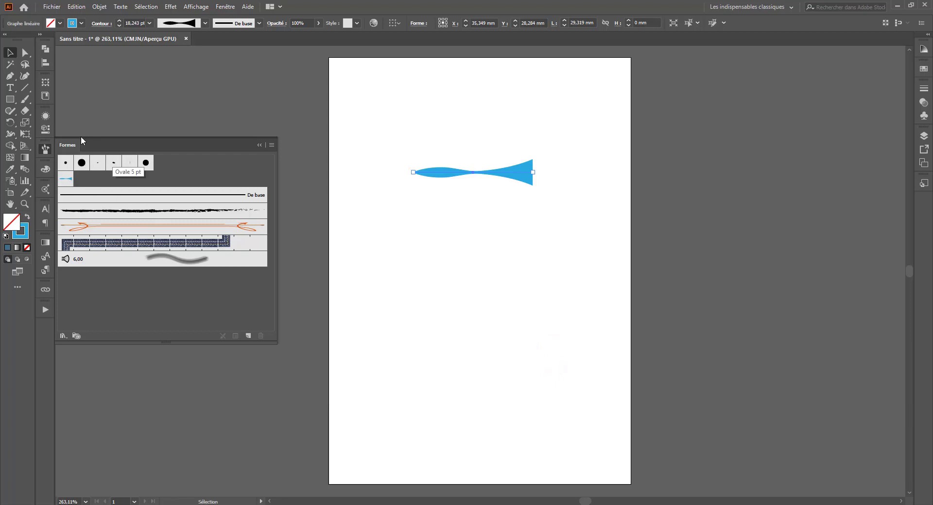
Delete the sample blue stroke after briefly applying the Ovale 5 pt brush.
{"action": "left_click", "coordinate": [24, 99]}
{"action": "left_click", "coordinate": [130, 165]}
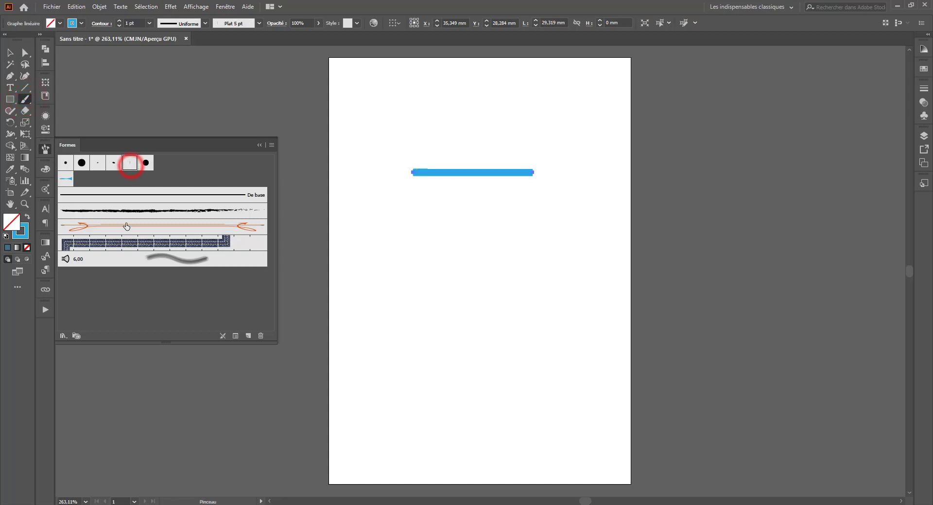
{"action": "left_click", "coordinate": [114, 164]}
{"action": "left_click", "coordinate": [10, 52]}
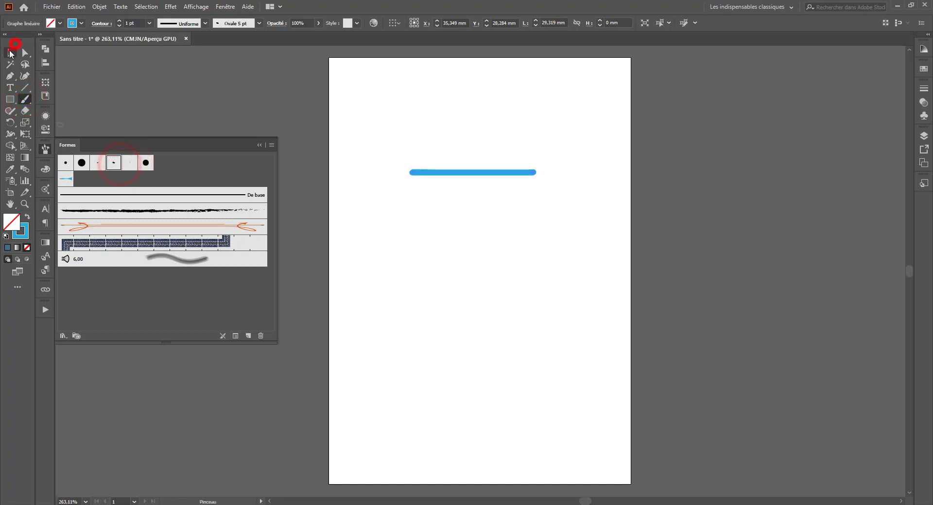
{"action": "left_click", "coordinate": [194, 75]}
{"action": "left_click_drag", "start_coordinate": [481, 118], "coordinate": [562, 240]}
{"action": "key", "text": "Delete"}
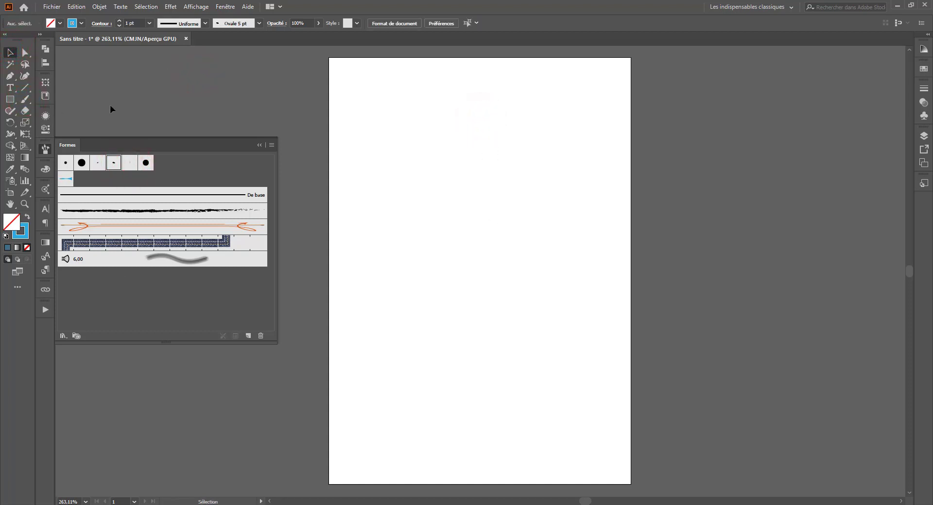
Paint trial strokes with the Forme diffuse 1 scatter brush, then undo them.
{"action": "left_click", "coordinate": [25, 99]}
{"action": "mouse_move", "coordinate": [411, 256]}
{"action": "left_mouse_down"}
{"action": "mouse_move", "coordinate": [501, 144]}
{"action": "mouse_move", "coordinate": [628, 249]}
{"action": "left_mouse_up"}
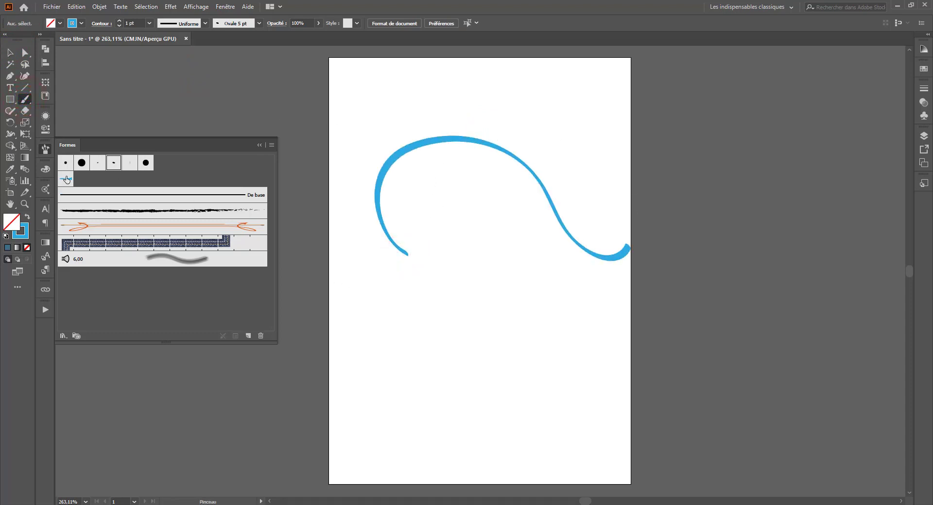
{"action": "left_click", "coordinate": [66, 180]}
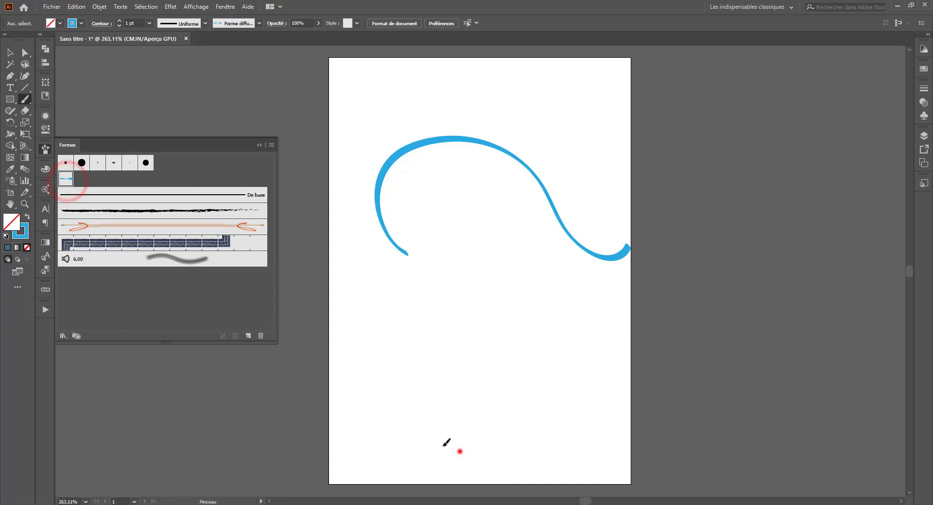
{"action": "mouse_move", "coordinate": [459, 452]}
{"action": "left_mouse_down"}
{"action": "mouse_move", "coordinate": [467, 346]}
{"action": "mouse_move", "coordinate": [572, 317]}
{"action": "left_mouse_up"}
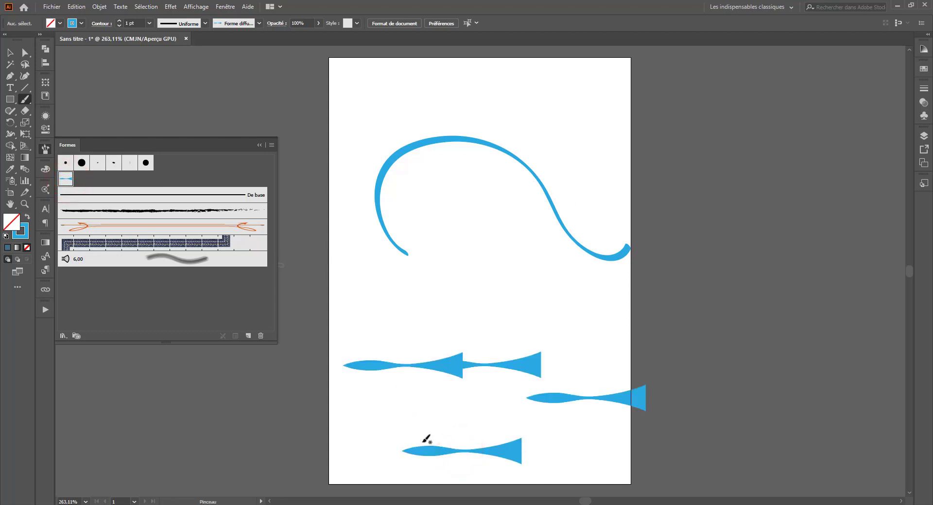
{"action": "left_click_drag", "start_coordinate": [434, 335], "coordinate": [465, 275]}
{"action": "key", "text": "ctrl+z"}
{"action": "key", "text": "ctrl+z"}
{"action": "key", "text": "ctrl+z"}
Paint a final Forme diffuse 1 stroke scattering tapered shapes across the upper page.
{"action": "key", "text": "ctrl+z"}
{"action": "left_click_drag", "start_coordinate": [611, 140], "coordinate": [471, 342]}
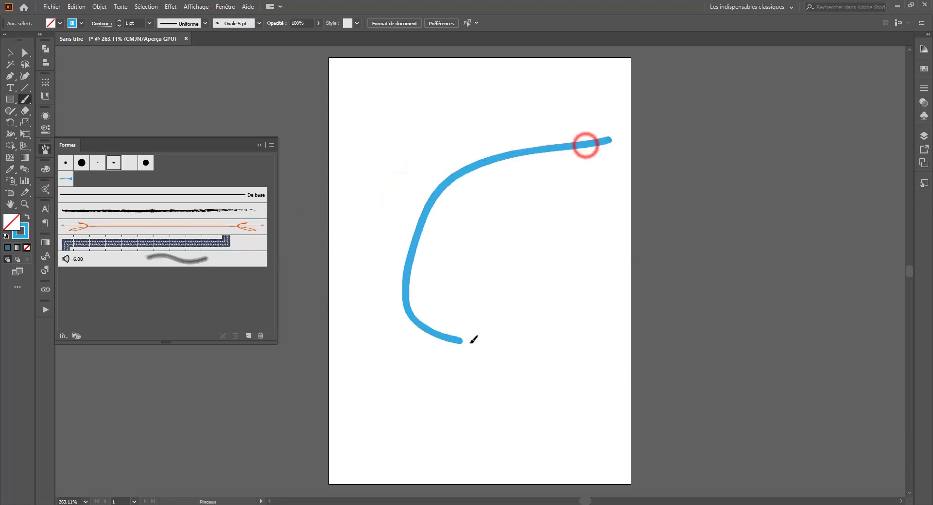
{"action": "key", "text": "ctrl+z"}
{"action": "left_click", "coordinate": [65, 179]}
{"action": "mouse_move", "coordinate": [704, 169]}
{"action": "left_mouse_down"}
{"action": "mouse_move", "coordinate": [418, 219]}
{"action": "mouse_move", "coordinate": [462, 309]}
{"action": "left_mouse_up"}
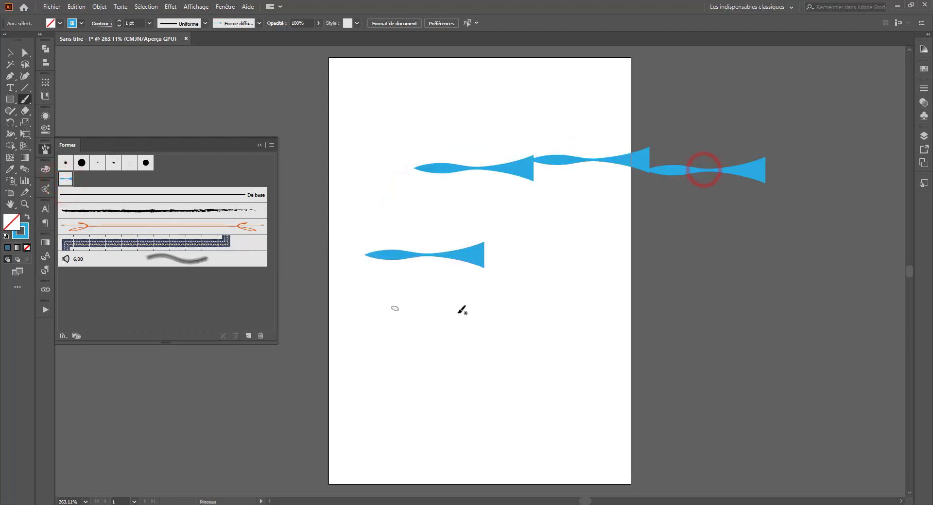
Open Forme diffuse 1 options with preview on and vary size to 65%, spacing 48%.
{"action": "double_click", "coordinate": [66, 180]}
{"action": "left_click_drag", "start_coordinate": [394, 132], "coordinate": [160, 78]}
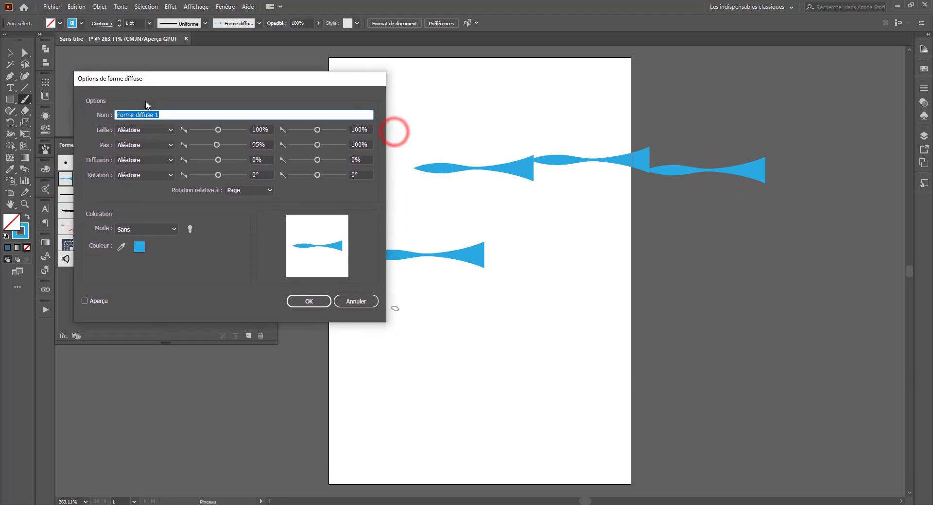
{"action": "left_click", "coordinate": [85, 301]}
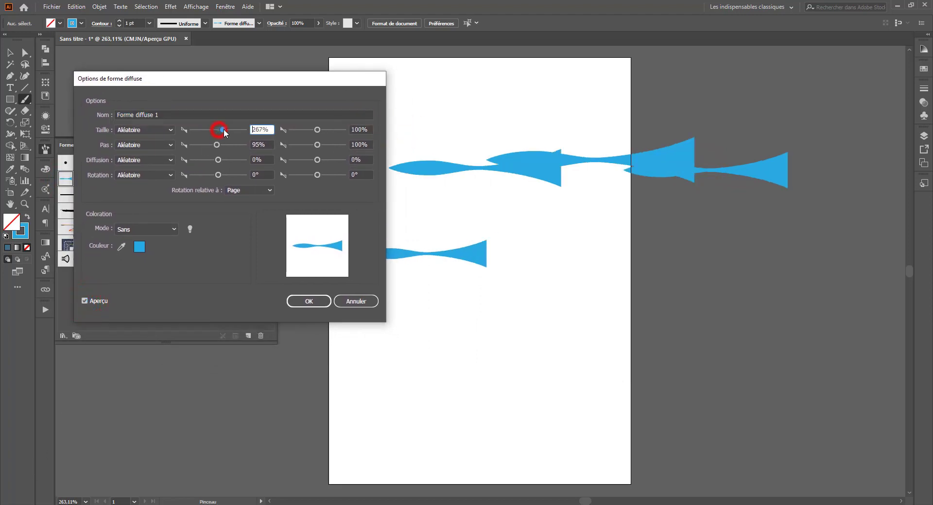
{"action": "left_click_drag", "start_coordinate": [223, 130], "coordinate": [212, 130]}
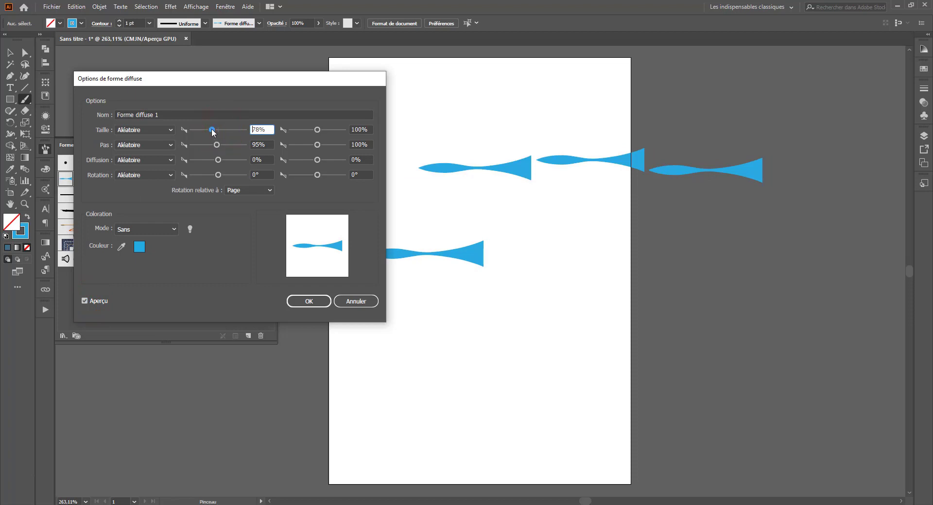
{"action": "mouse_move", "coordinate": [216, 145]}
{"action": "left_mouse_down"}
{"action": "mouse_move", "coordinate": [203, 145]}
{"action": "mouse_move", "coordinate": [235, 159]}
{"action": "mouse_move", "coordinate": [216, 177]}
{"action": "mouse_move", "coordinate": [224, 177]}
{"action": "left_mouse_up"}
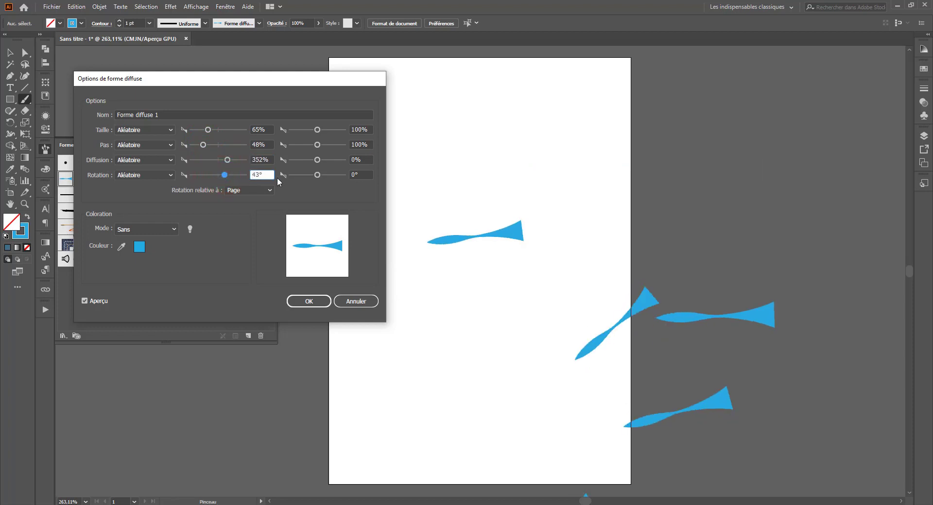
Cancel the scatter brush changes and undo back to the lone tapered shape.
{"action": "left_click", "coordinate": [352, 301]}
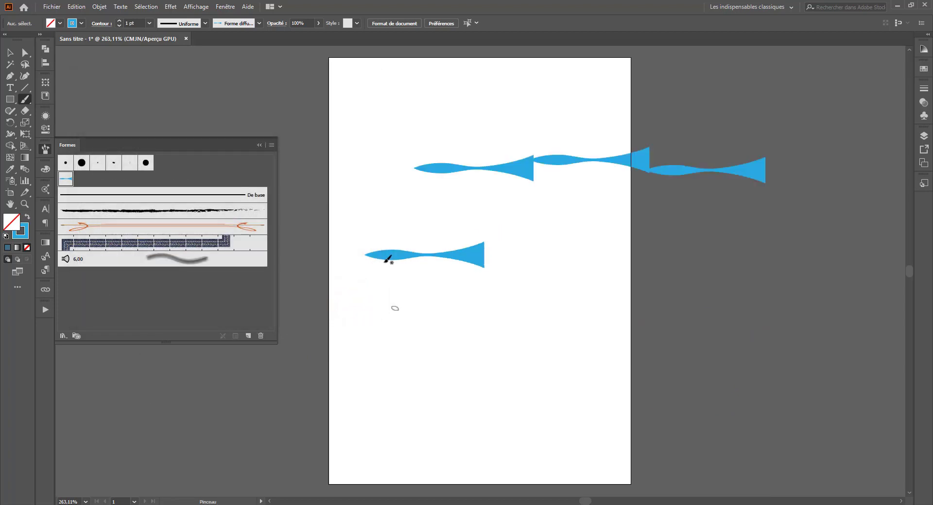
{"action": "key", "text": "ctrl+z"}
{"action": "key", "text": "ctrl+z"}
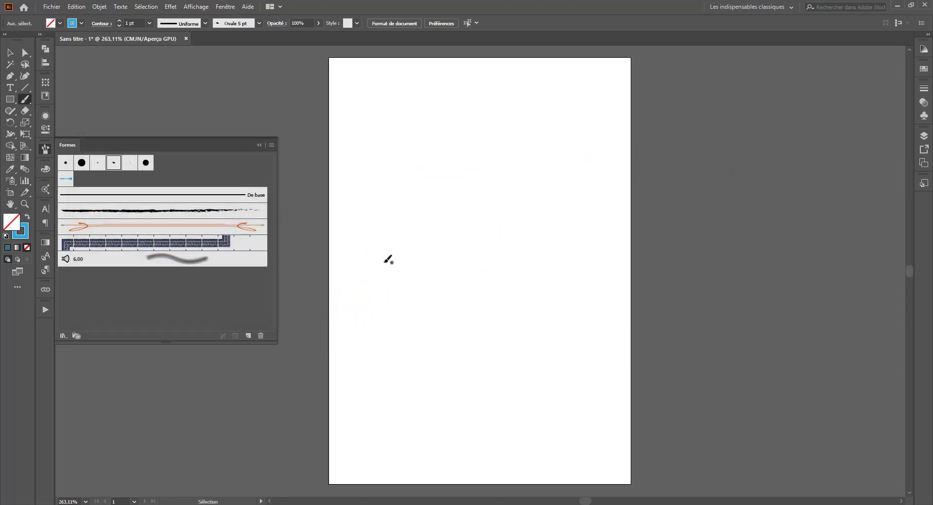
{"action": "key", "text": "ctrl+z"}
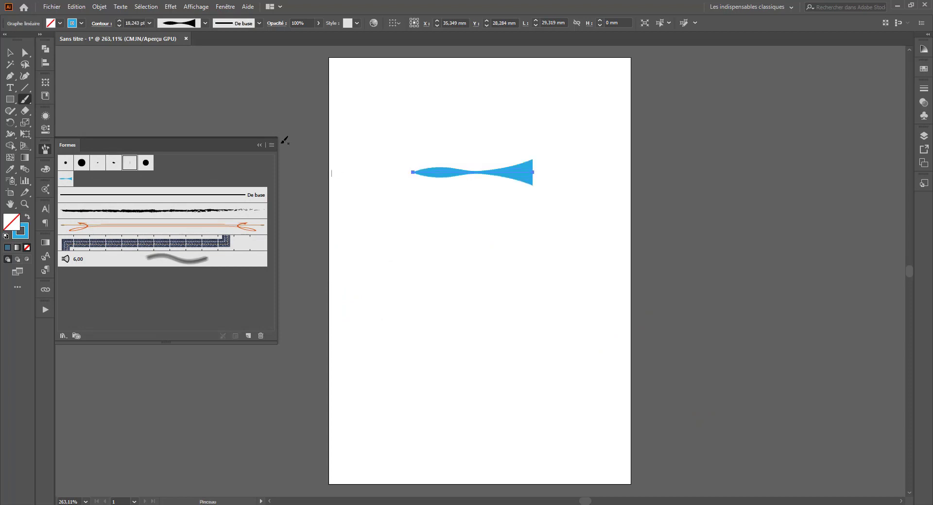
{"action": "left_click", "coordinate": [10, 53]}
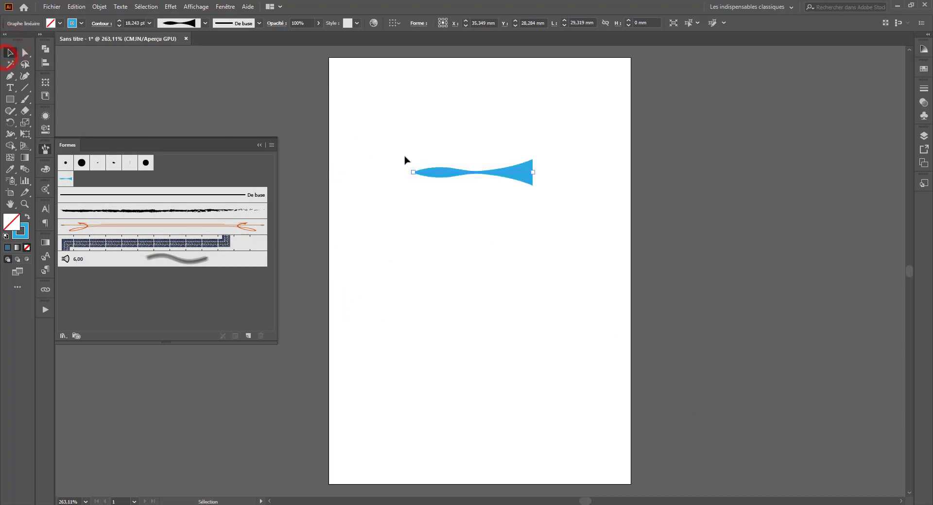
Create the Forme artistique 1 art brush from the shape, scaling proportionally.
{"action": "left_click_drag", "start_coordinate": [440, 172], "coordinate": [190, 311]}
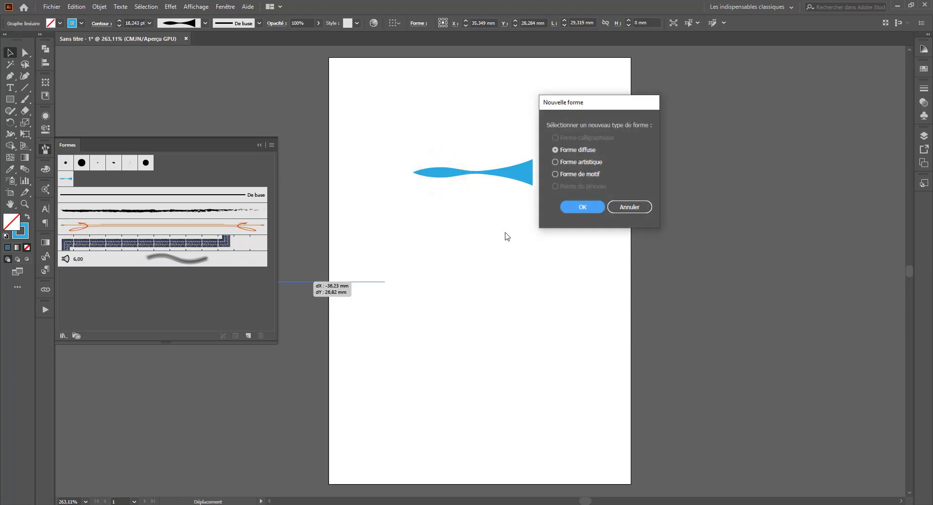
{"action": "left_click", "coordinate": [576, 163]}
{"action": "left_click", "coordinate": [586, 206]}
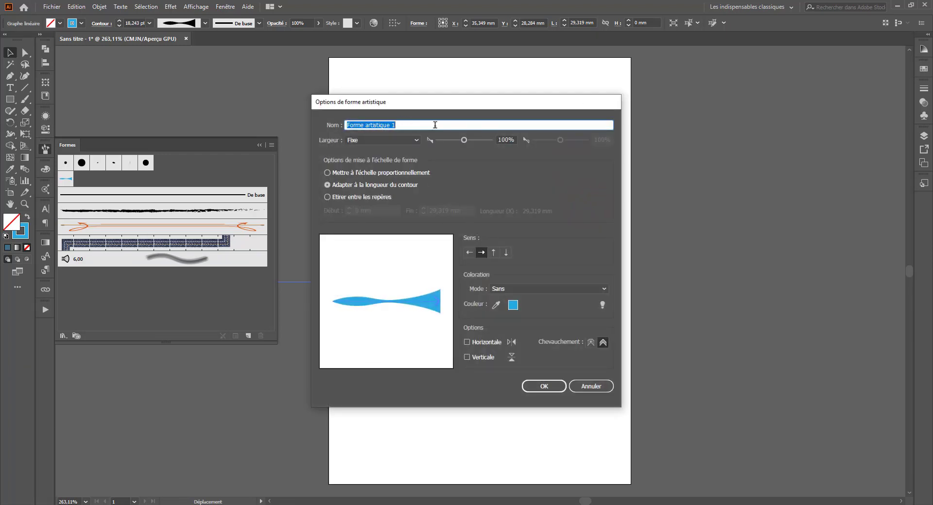
{"action": "left_click", "coordinate": [329, 173]}
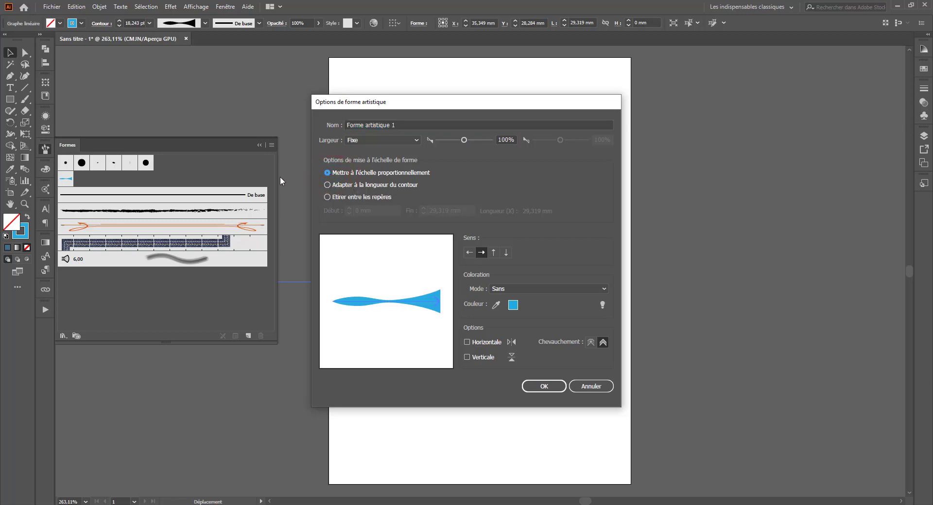
{"action": "left_click", "coordinate": [538, 387]}
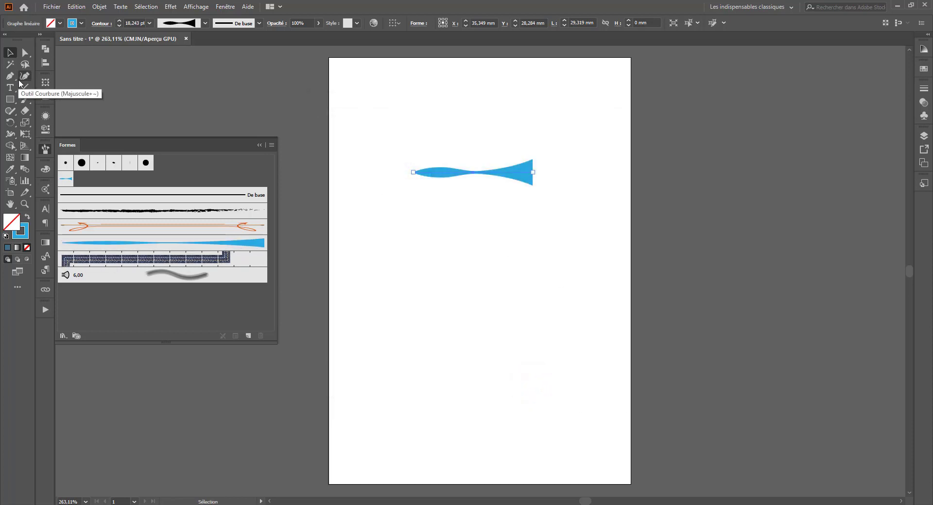
Draw a square, stroke it with Forme artistique 1, and reopen that brush's options.
{"action": "left_click", "coordinate": [10, 99]}
{"action": "left_click_drag", "start_coordinate": [373, 246], "coordinate": [520, 392]}
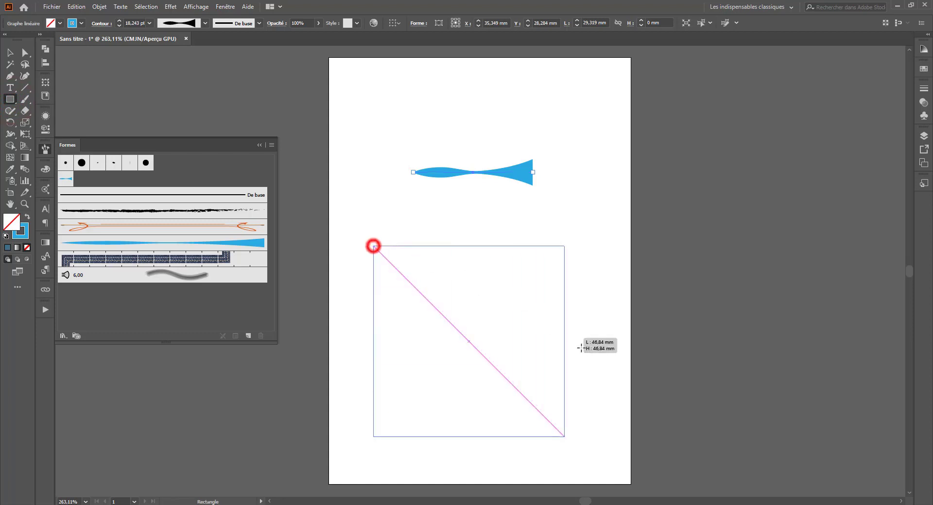
{"action": "left_click", "coordinate": [118, 248]}
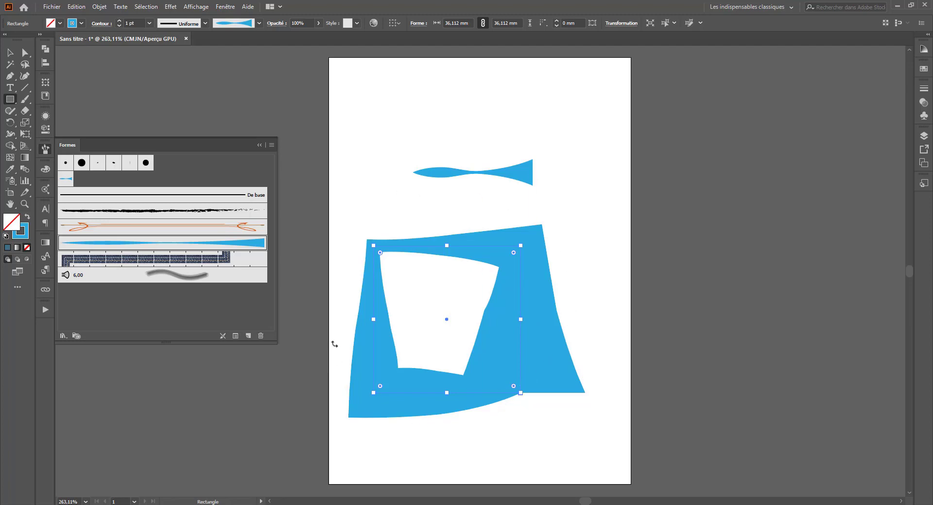
{"action": "double_click", "coordinate": [119, 244]}
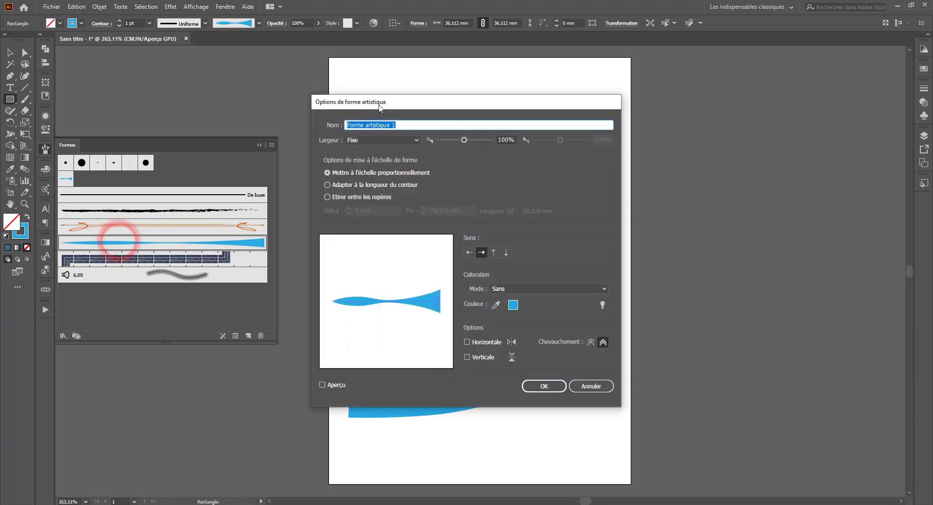
With preview on, try fit-to-stroke, stretch-between-guides and direction settings on the art brush.
{"action": "left_click_drag", "start_coordinate": [370, 102], "coordinate": [648, 89]}
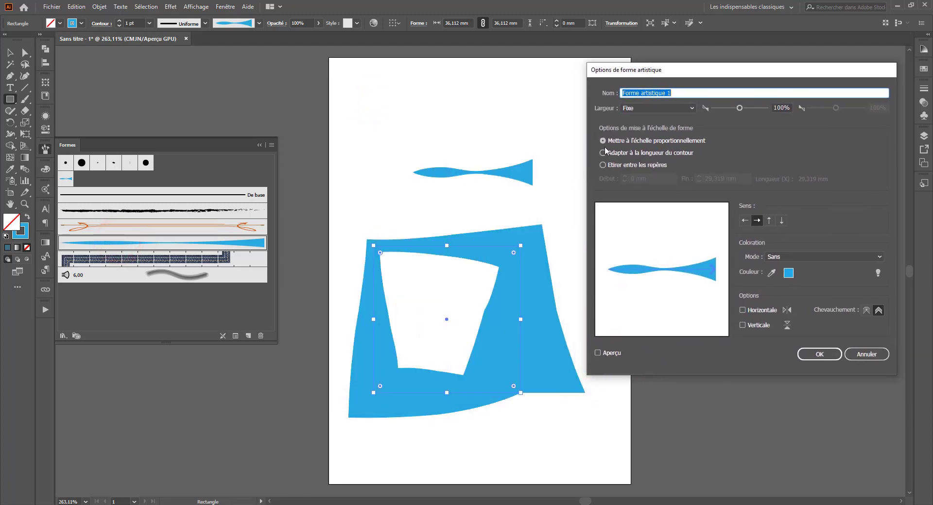
{"action": "left_click", "coordinate": [612, 153]}
{"action": "left_click", "coordinate": [598, 352]}
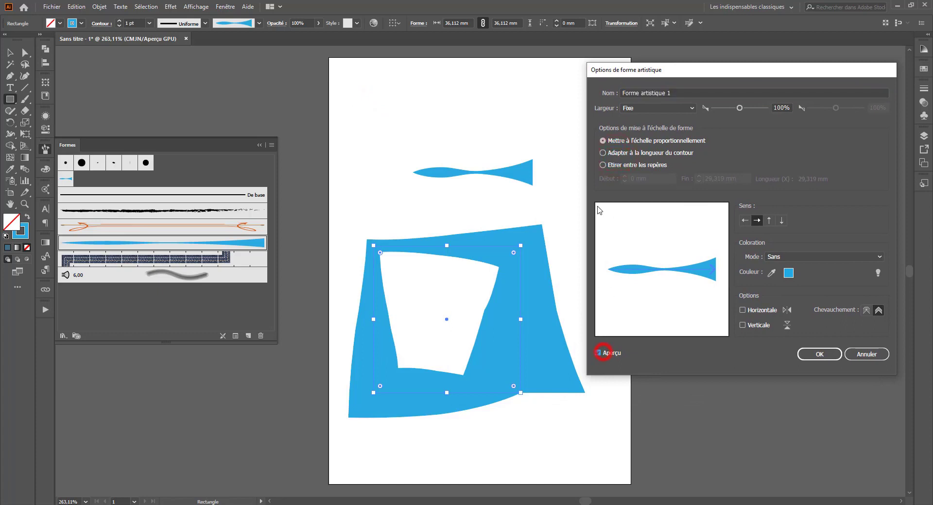
{"action": "left_click", "coordinate": [603, 153]}
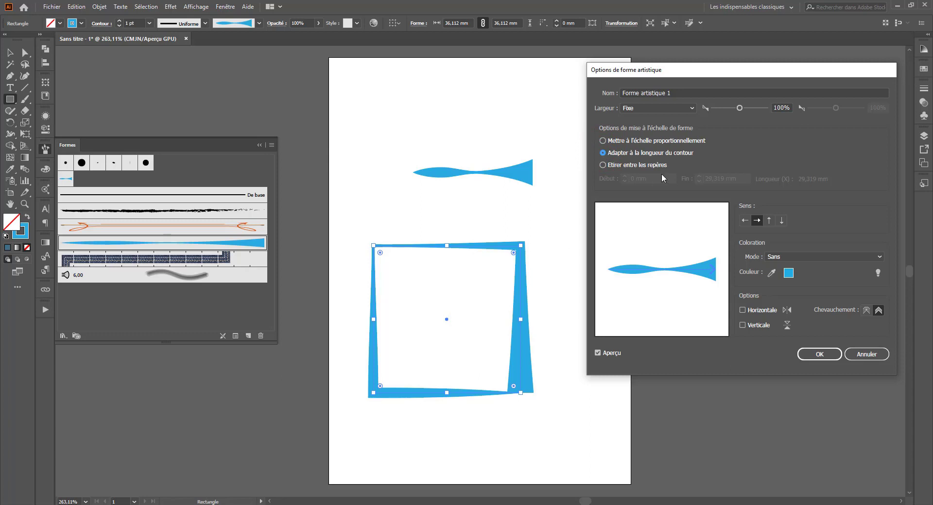
{"action": "left_click", "coordinate": [611, 165]}
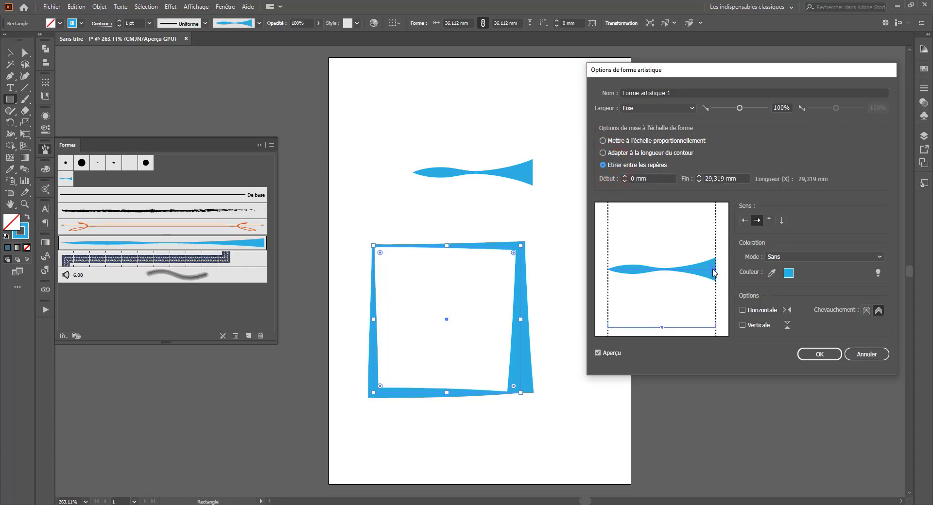
{"action": "left_click", "coordinate": [769, 221]}
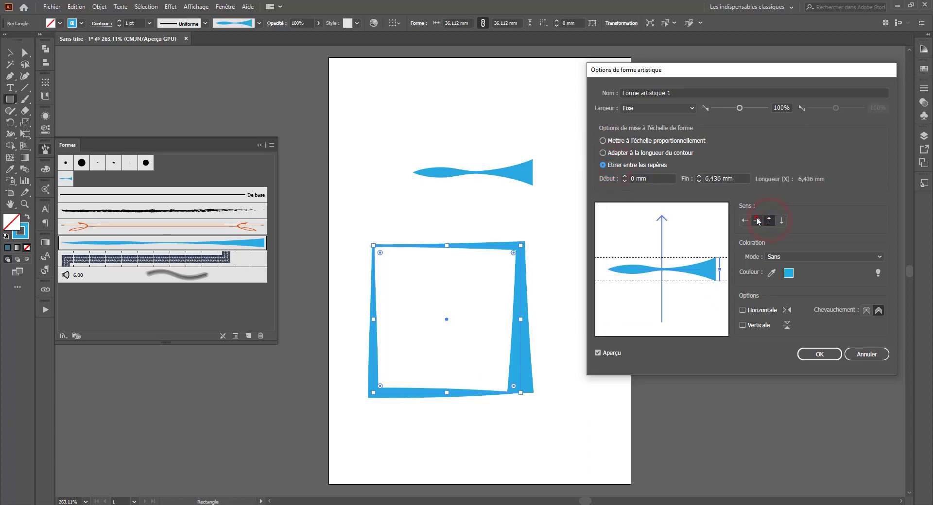
{"action": "left_click", "coordinate": [757, 221]}
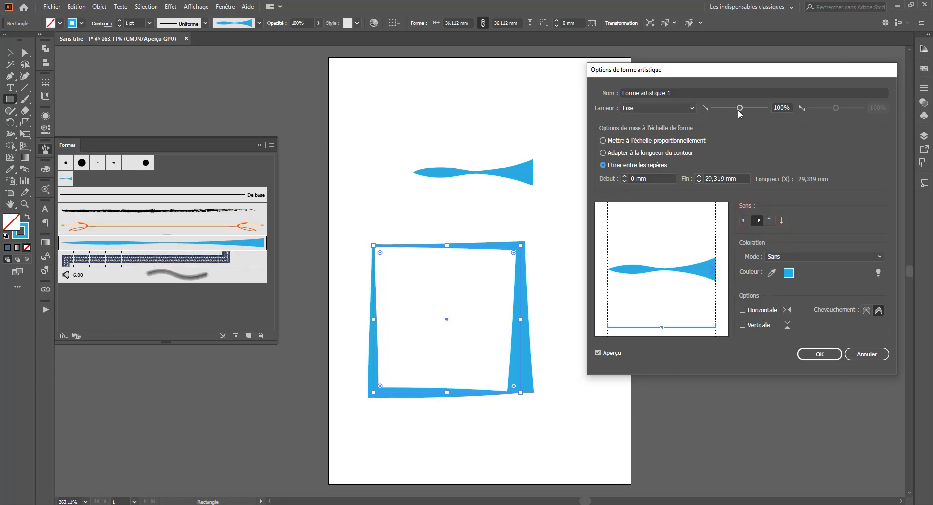
Try an 80% brush width with pressure, stylus wheel, then fixed width variation.
{"action": "left_click_drag", "start_coordinate": [739, 113], "coordinate": [734, 109]}
{"action": "left_click", "coordinate": [671, 108]}
{"action": "left_click", "coordinate": [640, 141]}
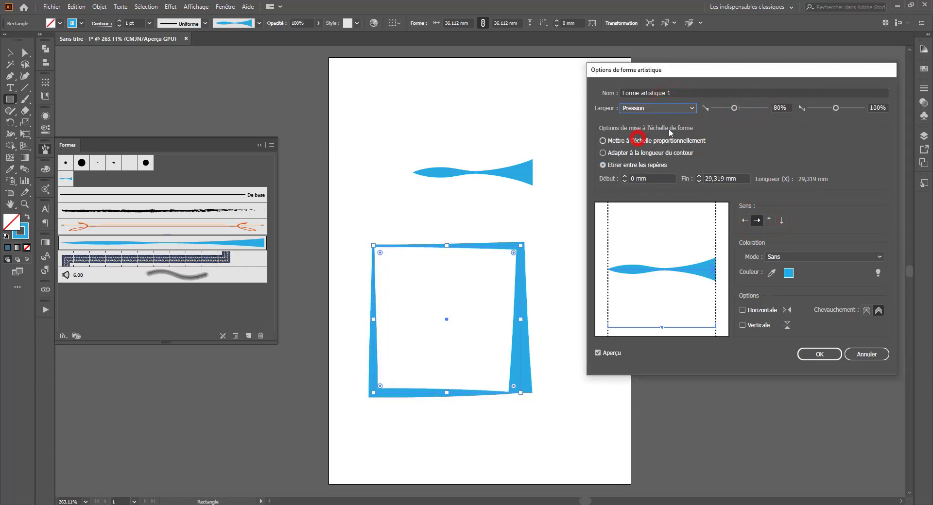
{"action": "left_click", "coordinate": [685, 108]}
{"action": "left_click", "coordinate": [647, 152]}
{"action": "left_click", "coordinate": [652, 107]}
{"action": "left_click", "coordinate": [644, 161]}
{"action": "left_click", "coordinate": [670, 108]}
{"action": "left_click", "coordinate": [636, 119]}
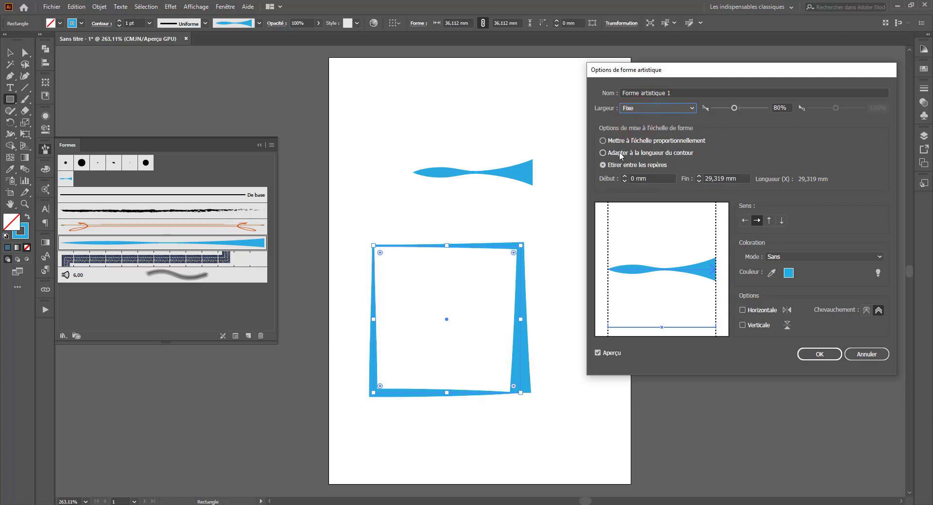
Test proportional scaling, flips and corner overlap, cancel the dialog, and delete the square.
{"action": "left_click", "coordinate": [602, 141]}
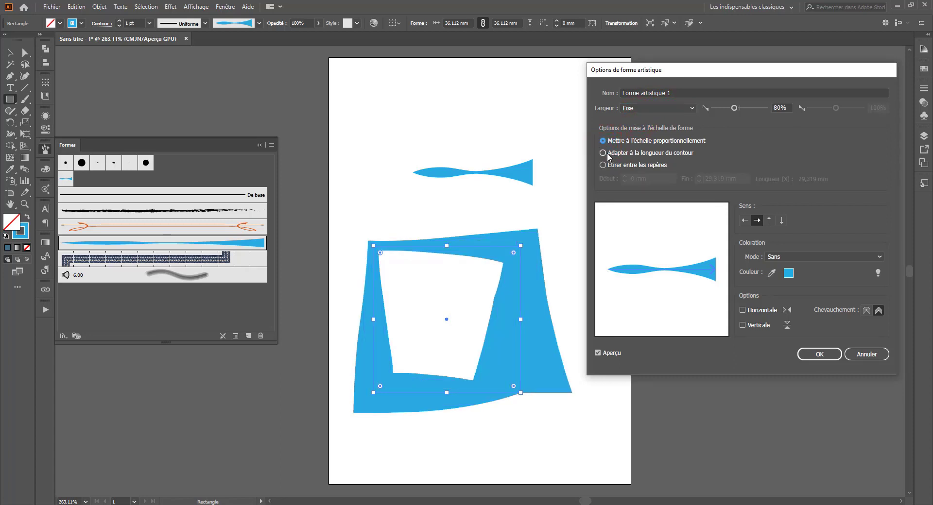
{"action": "left_click", "coordinate": [603, 153]}
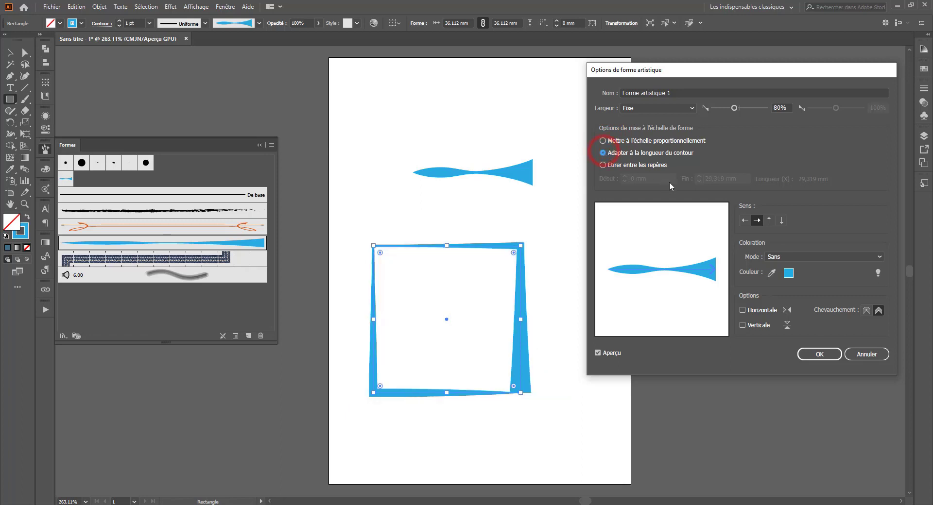
{"action": "left_click", "coordinate": [742, 310]}
{"action": "left_click", "coordinate": [743, 310]}
{"action": "left_click", "coordinate": [742, 325]}
{"action": "left_click", "coordinate": [866, 310]}
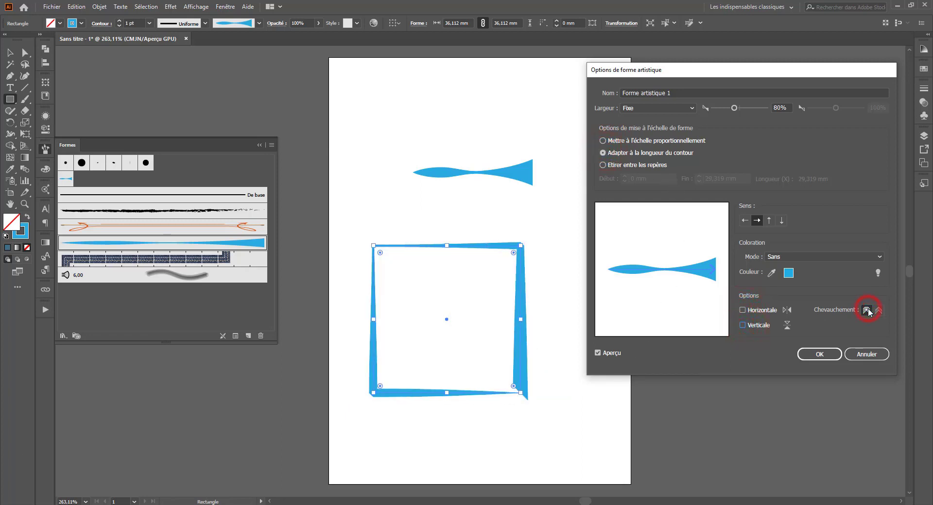
{"action": "left_click", "coordinate": [867, 354]}
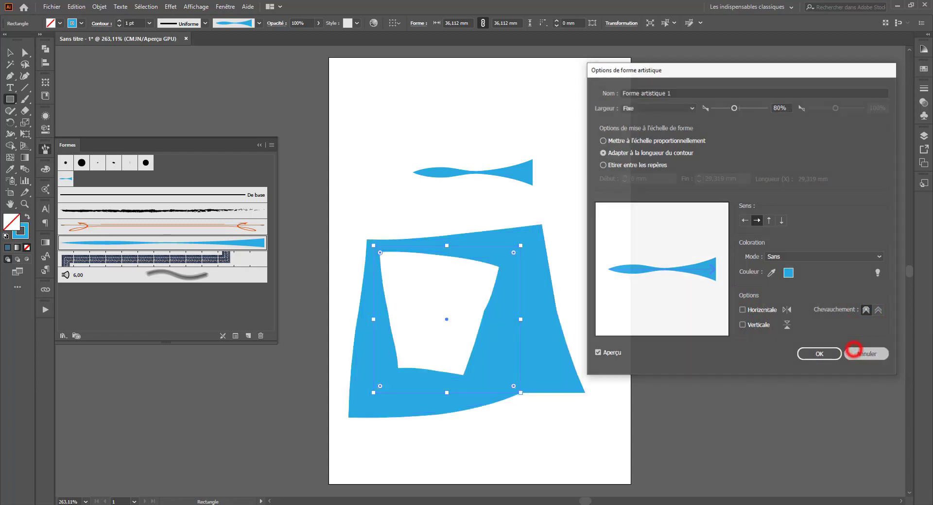
{"action": "key", "text": "Delete"}
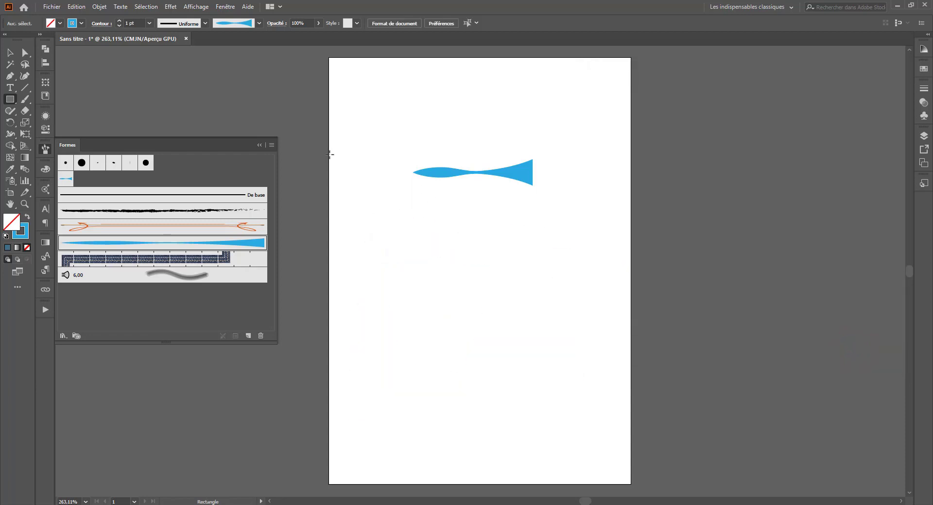
Drag the selected blue shape into Brushes and choose Pattern Brush.
{"action": "left_click", "coordinate": [10, 52]}
{"action": "left_click", "coordinate": [454, 171]}
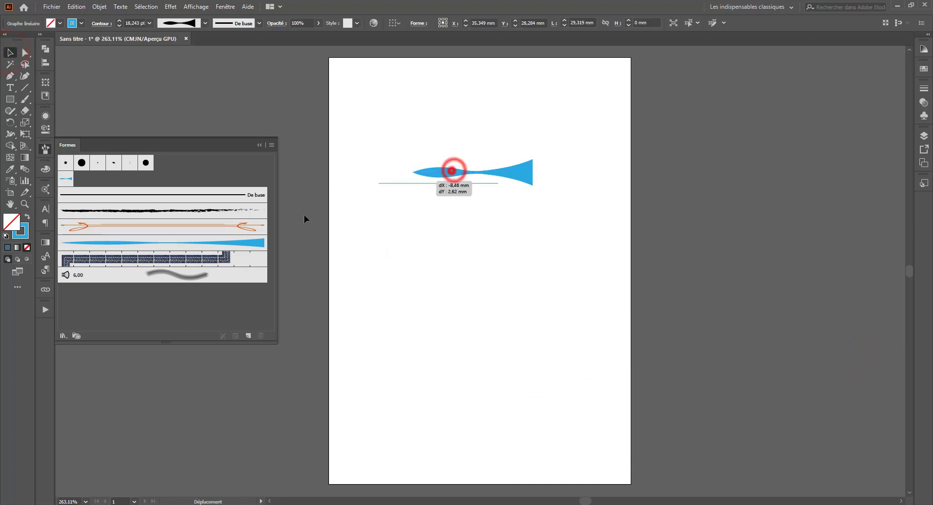
{"action": "left_click_drag", "start_coordinate": [454, 171], "coordinate": [122, 307]}
{"action": "left_click", "coordinate": [570, 173]}
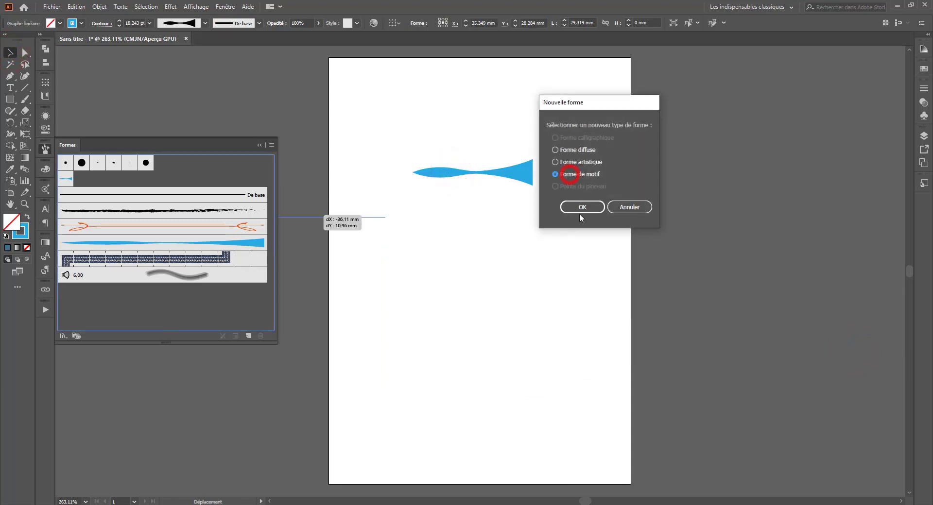
{"action": "left_click", "coordinate": [582, 207]}
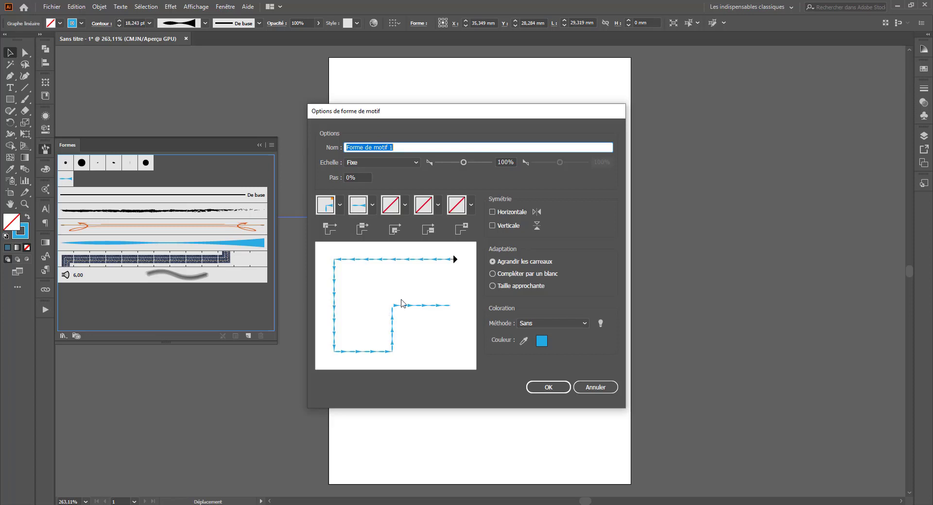
Set the third tile to a thin vertical tile and save Forme de motif 1.
{"action": "left_click", "coordinate": [404, 206]}
{"action": "left_click", "coordinate": [354, 286]}
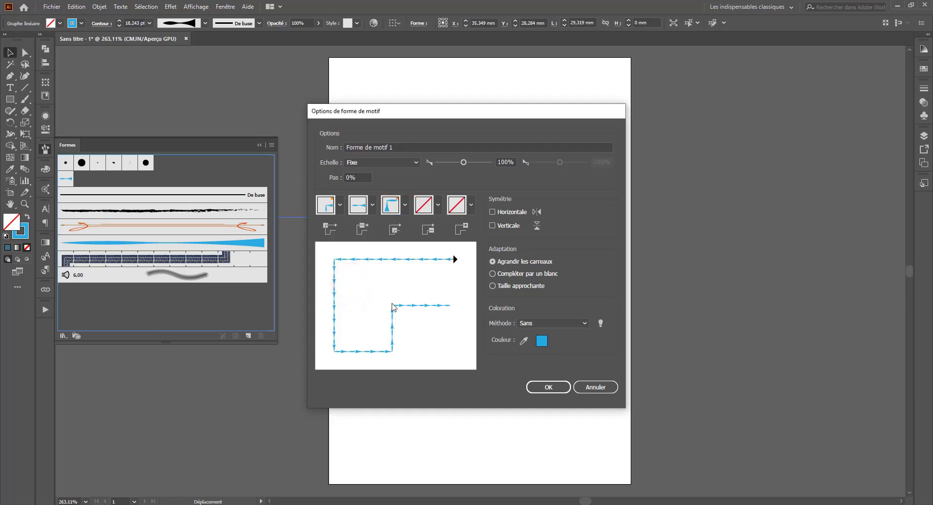
{"action": "left_click", "coordinate": [404, 205]}
{"action": "left_click", "coordinate": [357, 302]}
{"action": "left_click", "coordinate": [532, 387]}
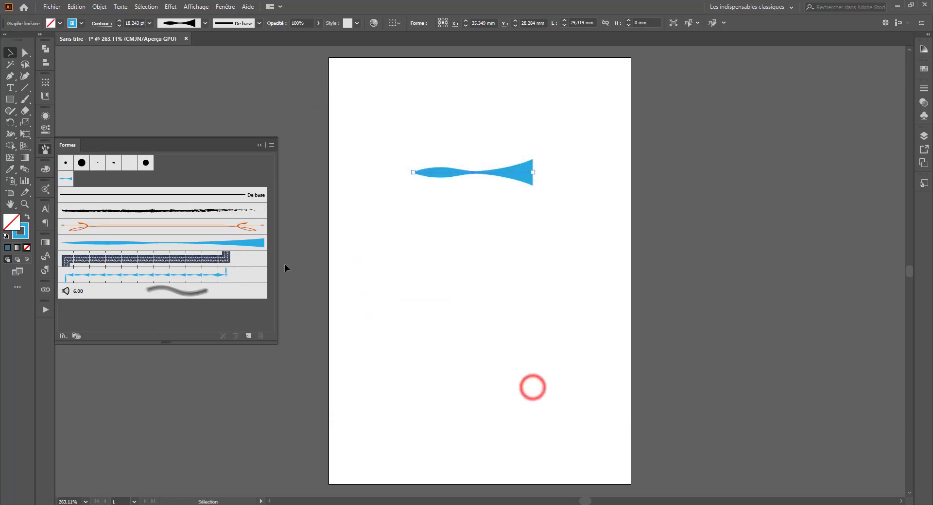
Draw a six-anchor squared zigzag path with the Pen tool.
{"action": "left_click", "coordinate": [25, 88]}
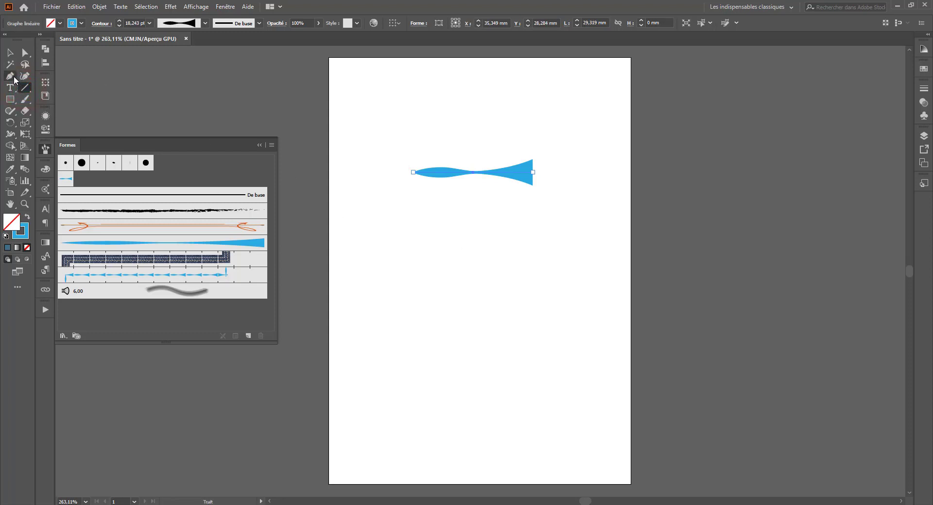
{"action": "left_click", "coordinate": [9, 76]}
{"action": "left_click", "coordinate": [398, 223]}
{"action": "left_click", "coordinate": [408, 346]}
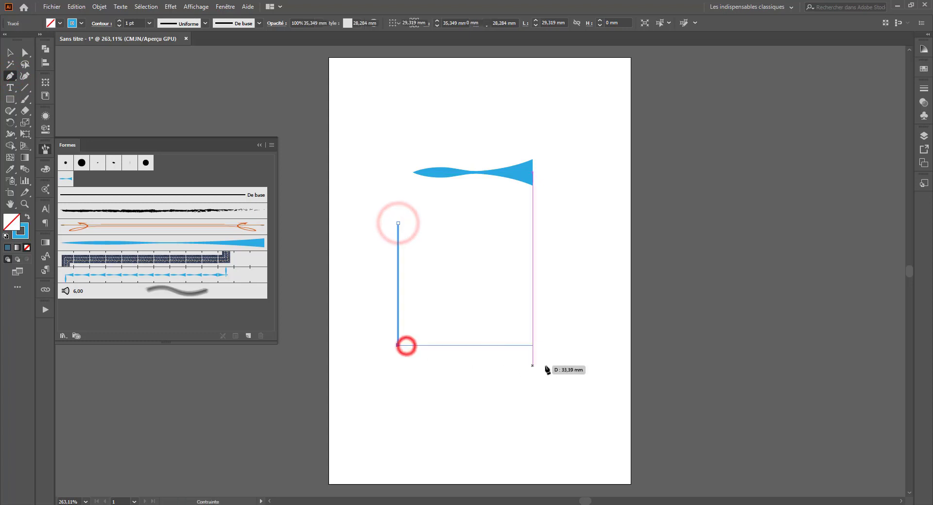
{"action": "left_click", "coordinate": [545, 362]}
{"action": "left_click", "coordinate": [537, 279]}
{"action": "left_click", "coordinate": [468, 297]}
{"action": "left_click", "coordinate": [468, 222]}
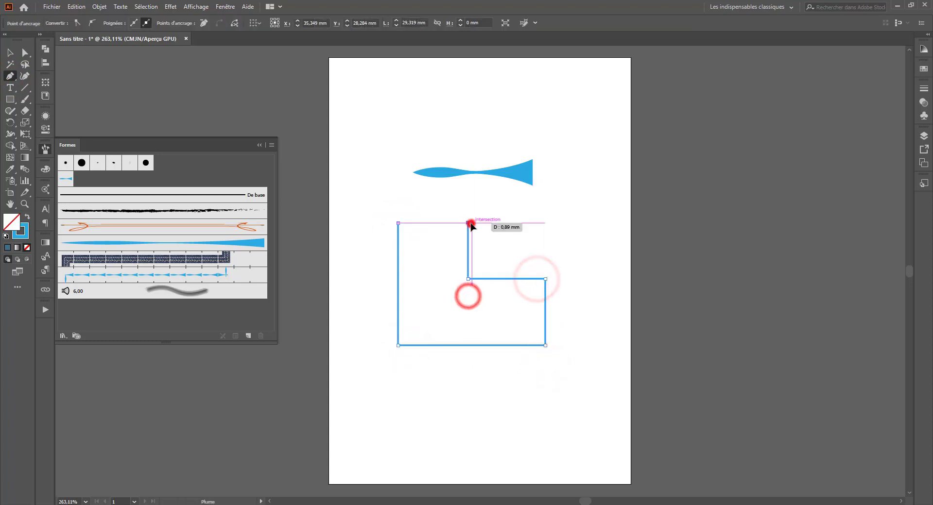
Stroke the path with Forme de motif 1, compare the blue taper art brush, then revert.
{"action": "left_click", "coordinate": [155, 276]}
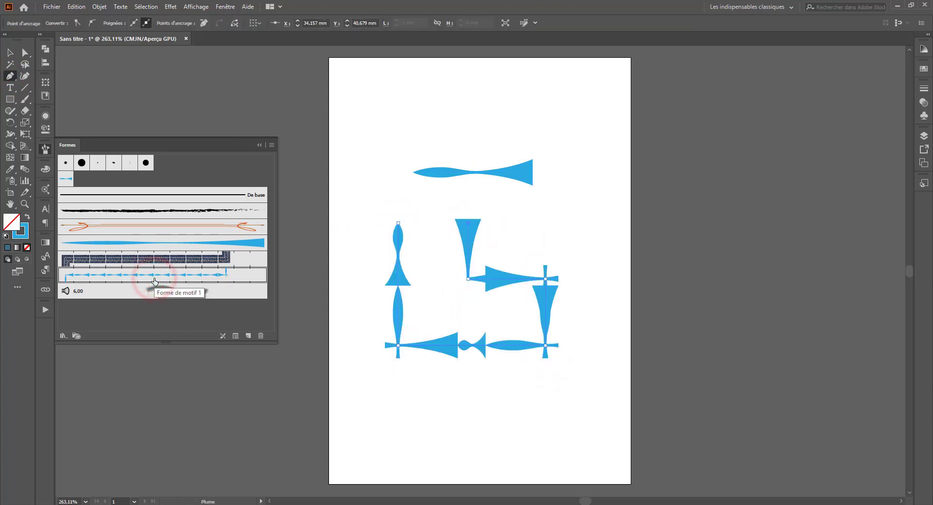
{"action": "left_click", "coordinate": [135, 246]}
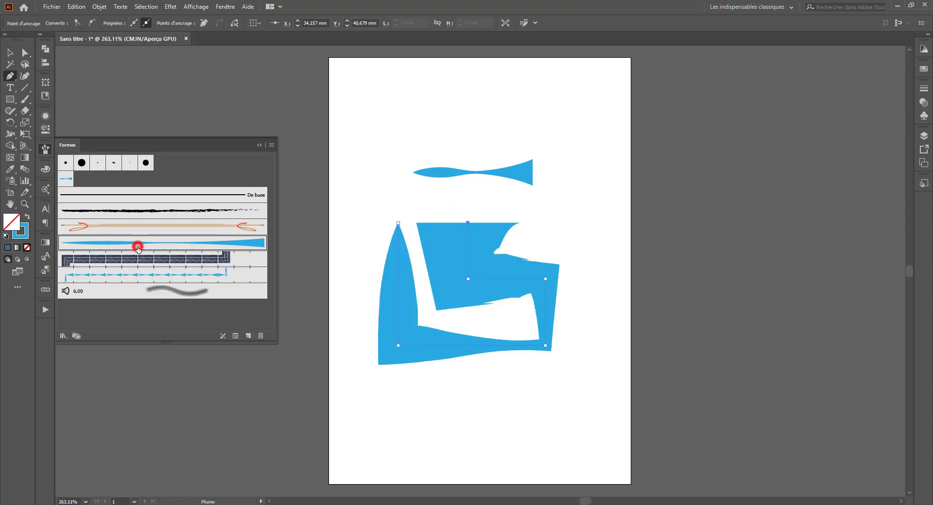
{"action": "left_click", "coordinate": [135, 272]}
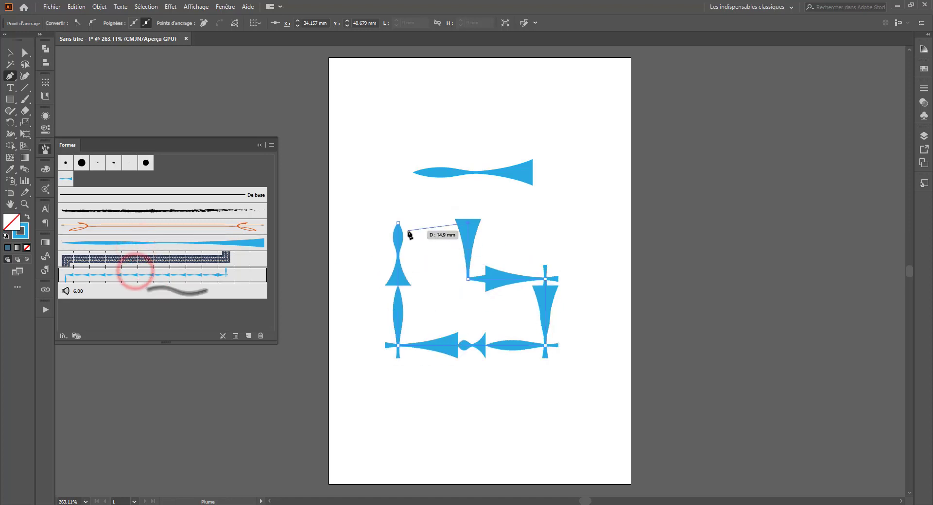
Extend the zigzag from its top end with two more anchors.
{"action": "left_click", "coordinate": [468, 222]}
{"action": "left_click", "coordinate": [562, 219]}
{"action": "left_click", "coordinate": [592, 158]}
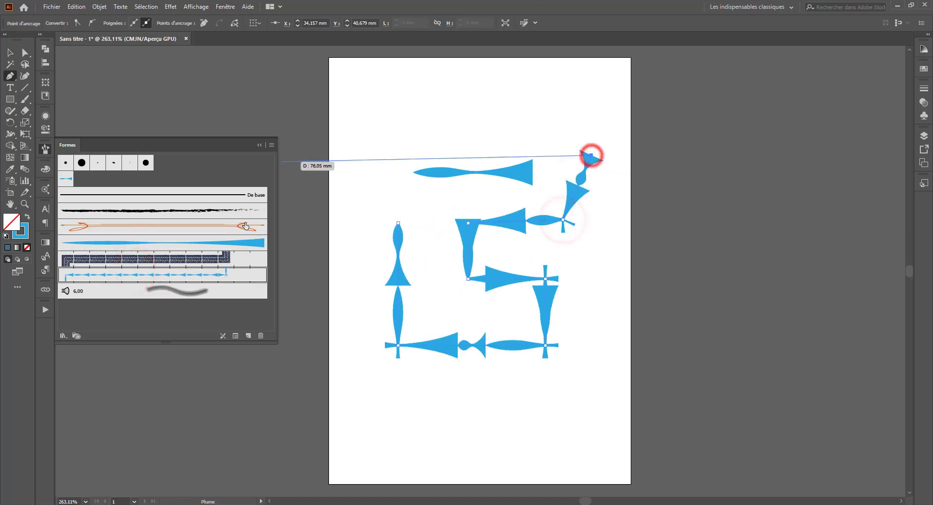
{"action": "double_click", "coordinate": [233, 277]}
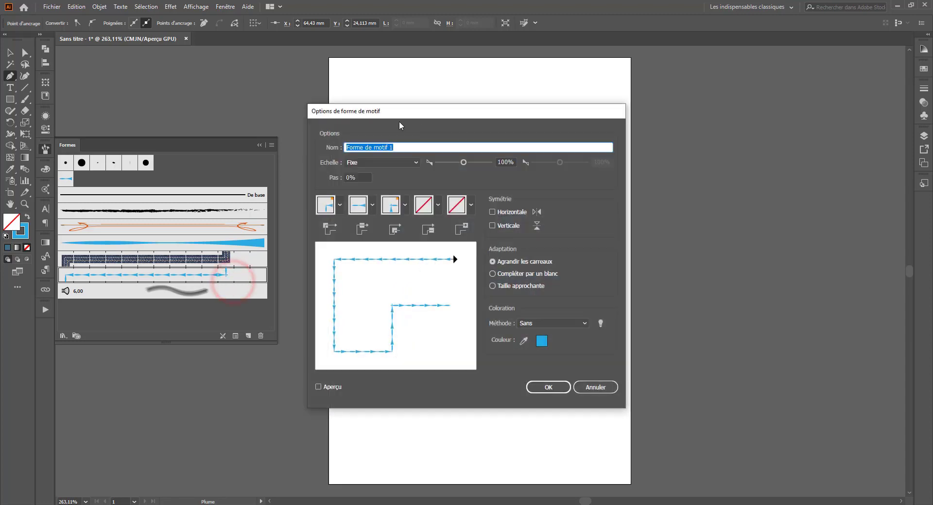
{"action": "left_click_drag", "start_coordinate": [381, 113], "coordinate": [678, 87]}
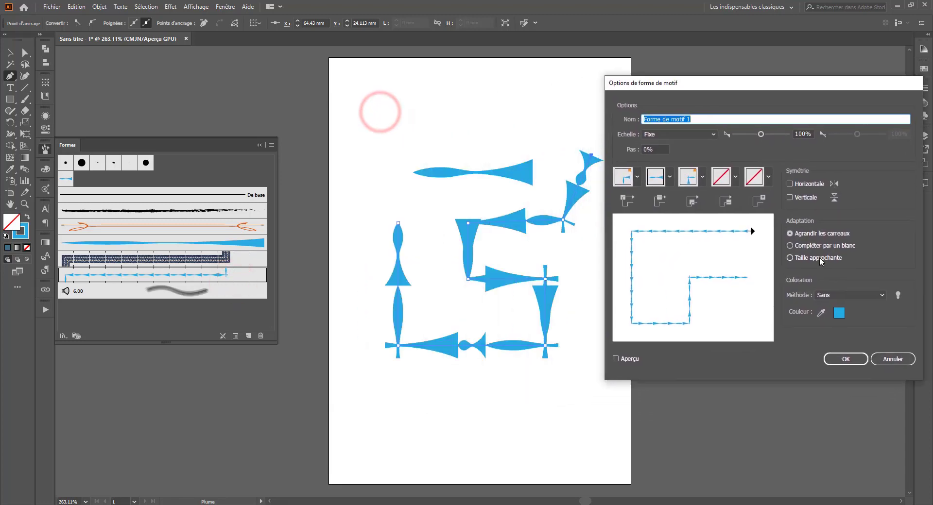
{"action": "left_click", "coordinate": [790, 246]}
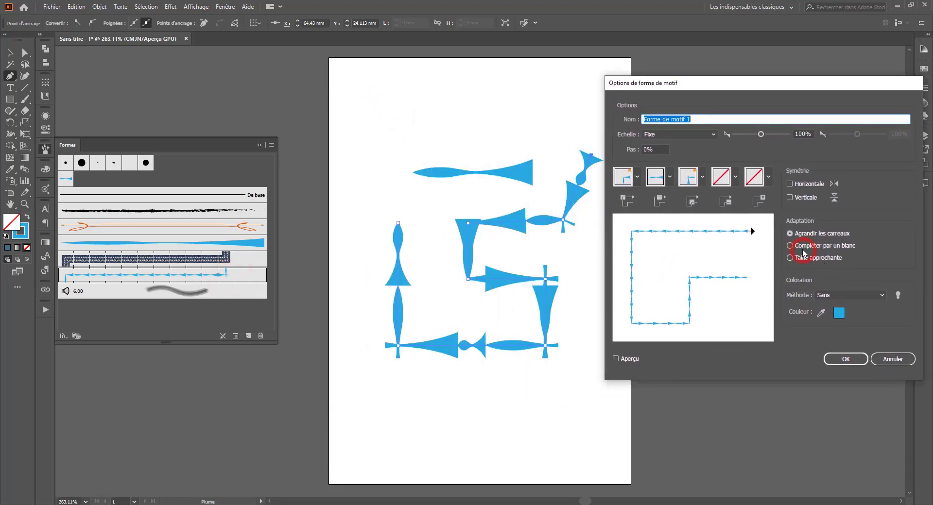
{"action": "left_click", "coordinate": [790, 234]}
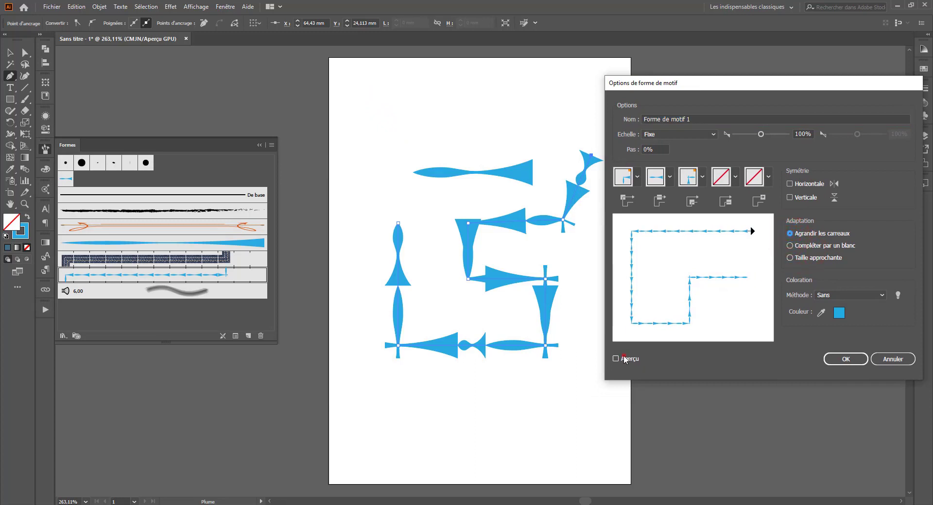
{"action": "left_click", "coordinate": [615, 358]}
{"action": "left_click", "coordinate": [790, 246]}
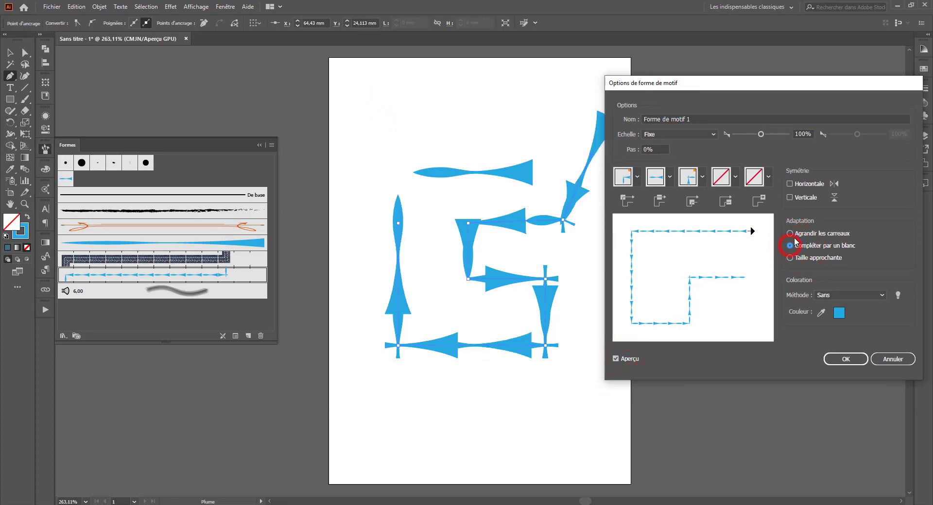
{"action": "left_click", "coordinate": [789, 234]}
{"action": "left_click", "coordinate": [790, 246]}
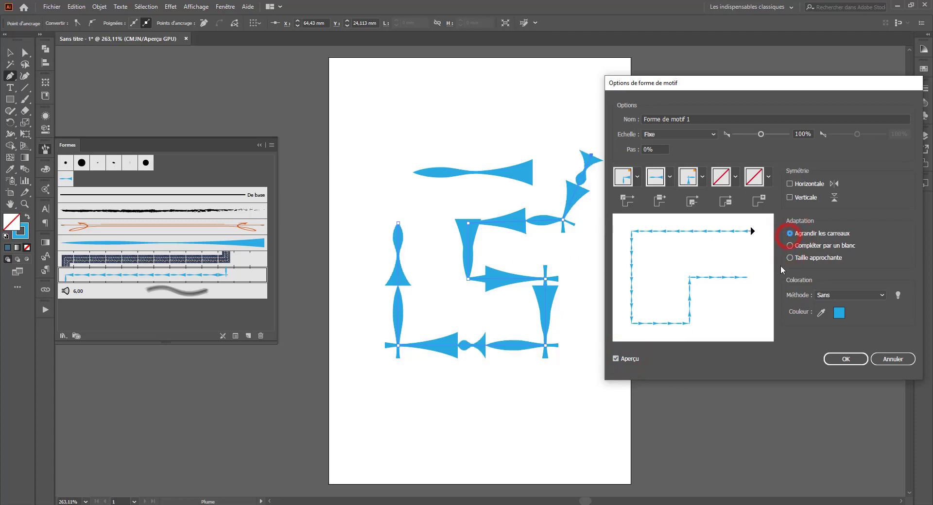
{"action": "left_click", "coordinate": [790, 258]}
{"action": "left_click", "coordinate": [790, 234]}
{"action": "left_click", "coordinate": [789, 184]}
{"action": "left_click", "coordinate": [789, 183]}
{"action": "left_click", "coordinate": [789, 197]}
{"action": "left_click", "coordinate": [790, 197]}
{"action": "left_click_drag", "start_coordinate": [760, 135], "coordinate": [741, 137]}
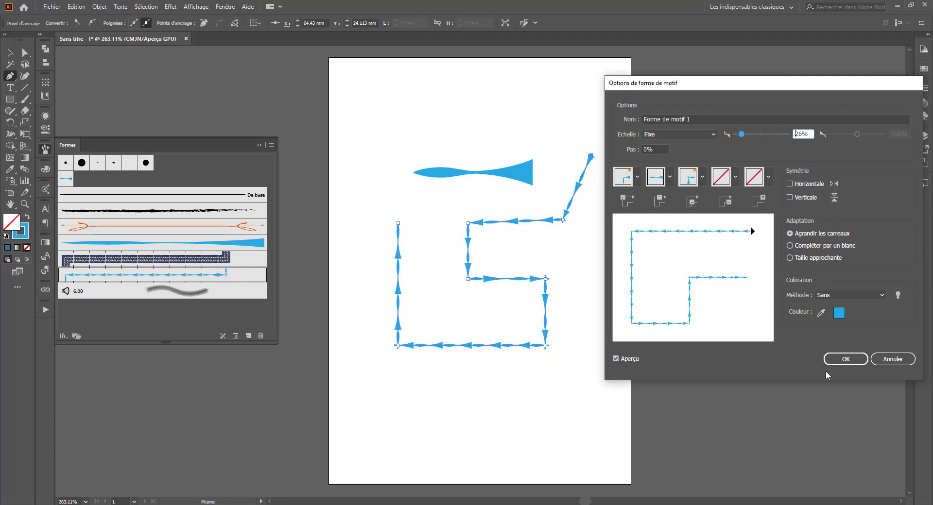
{"action": "left_click", "coordinate": [846, 359]}
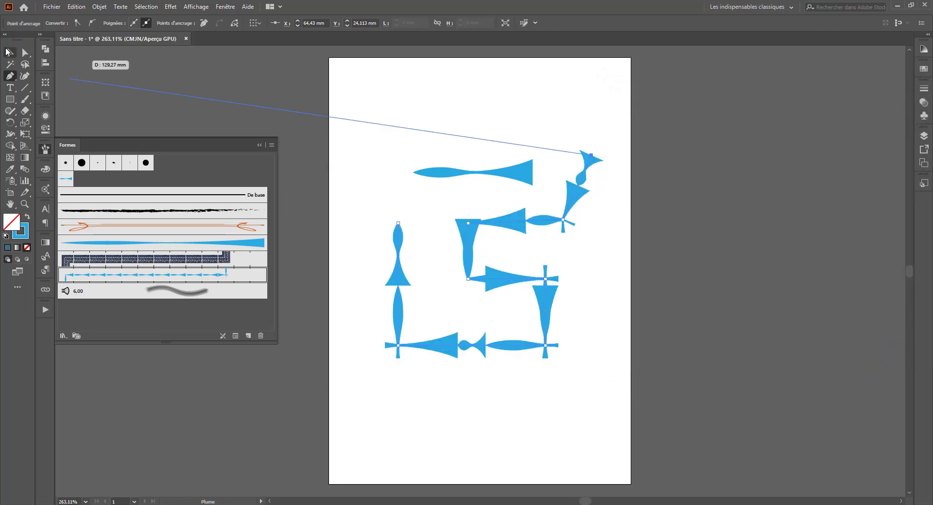
Marquee-select the blue tapered shape and pattern-brushed zigzag path, then delete them.
{"action": "left_click", "coordinate": [9, 52]}
{"action": "left_click_drag", "start_coordinate": [381, 116], "coordinate": [537, 312]}
{"action": "key", "text": "Delete"}
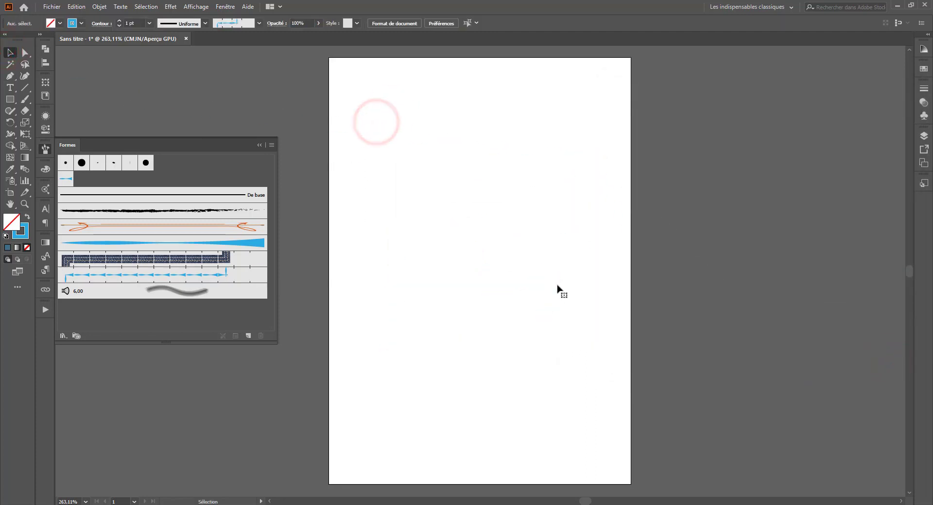